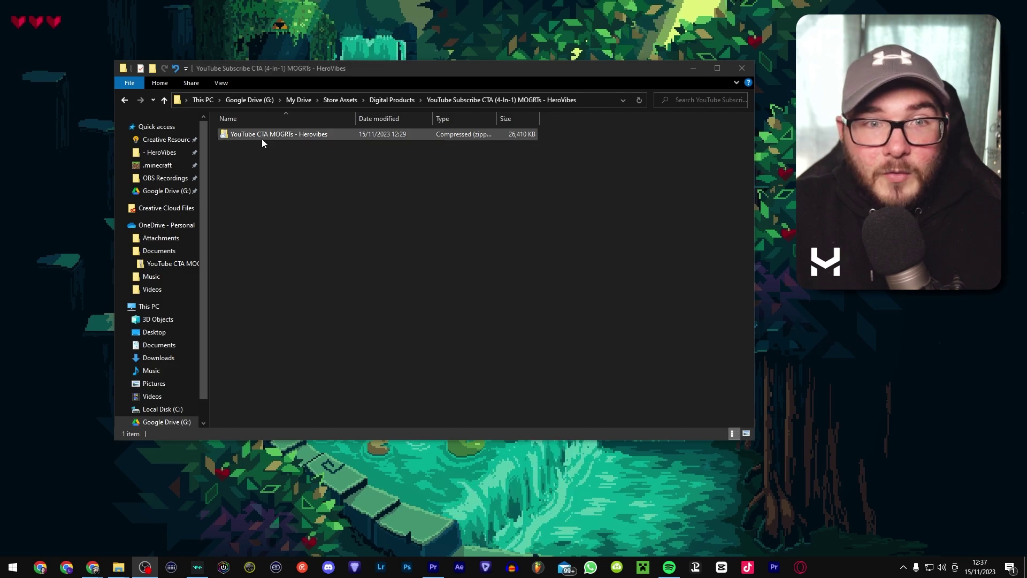
Extract the YouTube CTA MOGRTs - Herovibes zip, set the new window aside, and close the old one
click(276, 135)
right_click(275, 133)
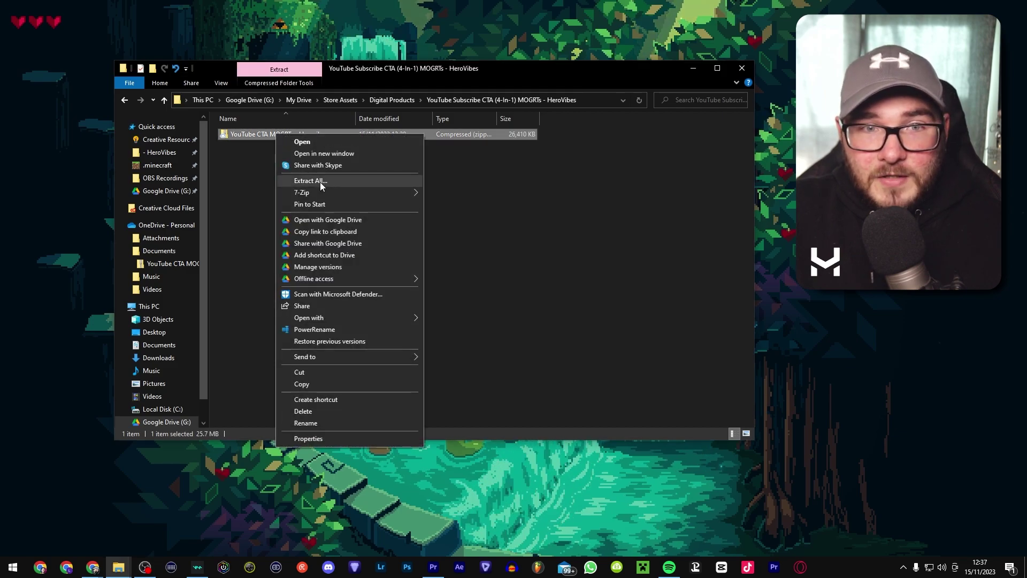
click(299, 181)
click(610, 386)
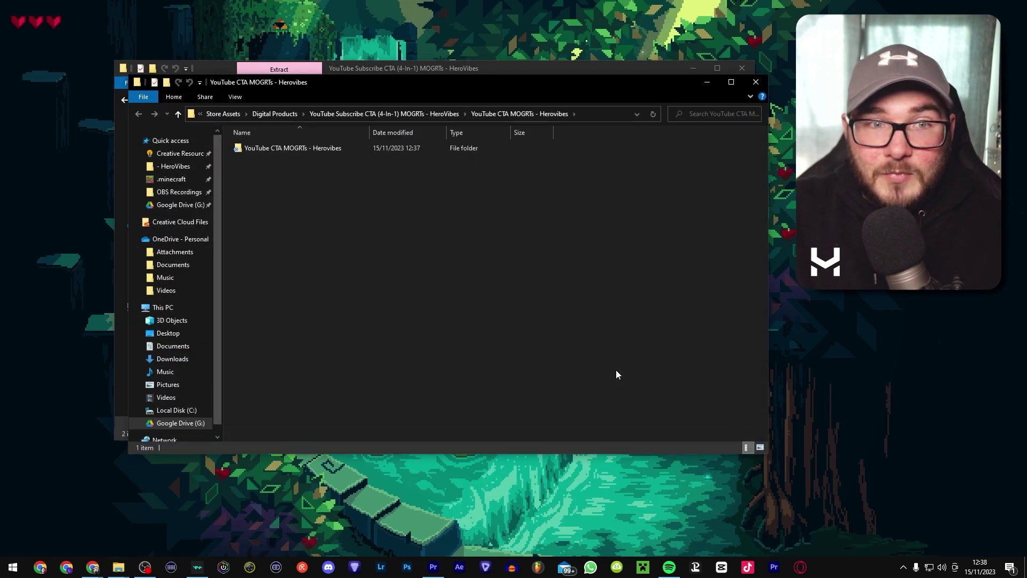
drag(368, 80, 449, 209)
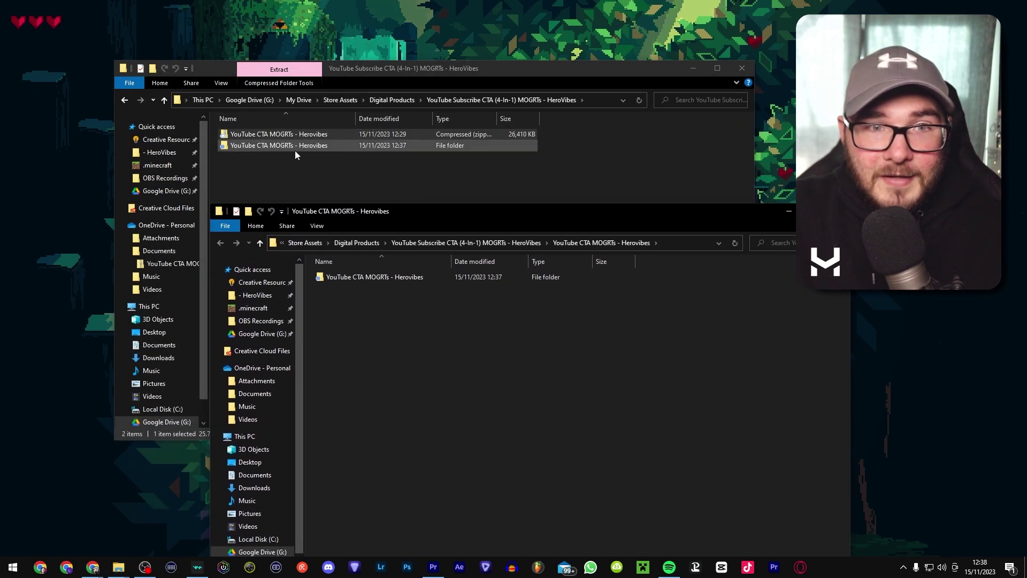
click(740, 69)
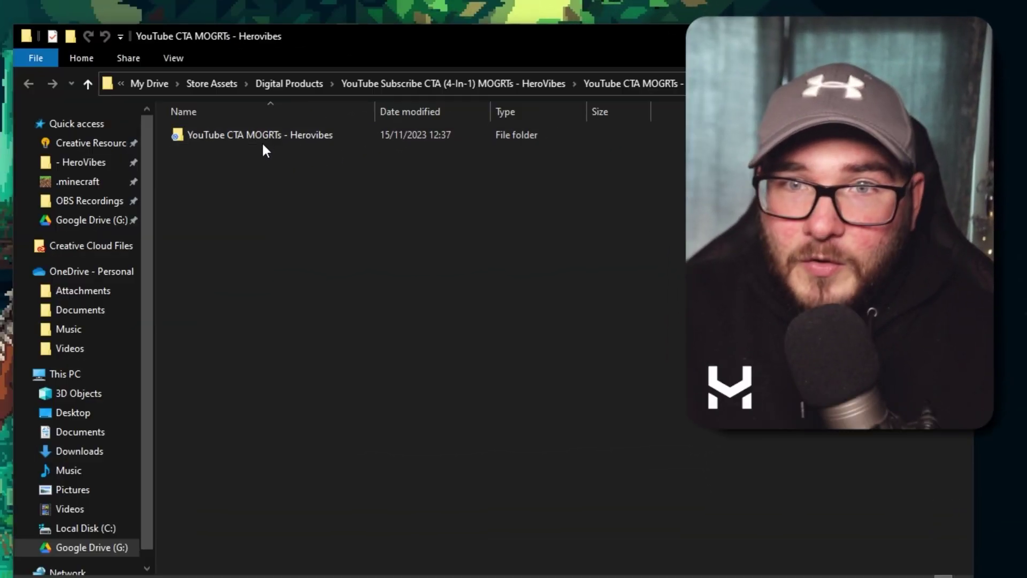
Open Basic Greenscreen Animations in the extracted pack and preview the Subscribe CTA (Light, Basic GS) video
double_click(265, 138)
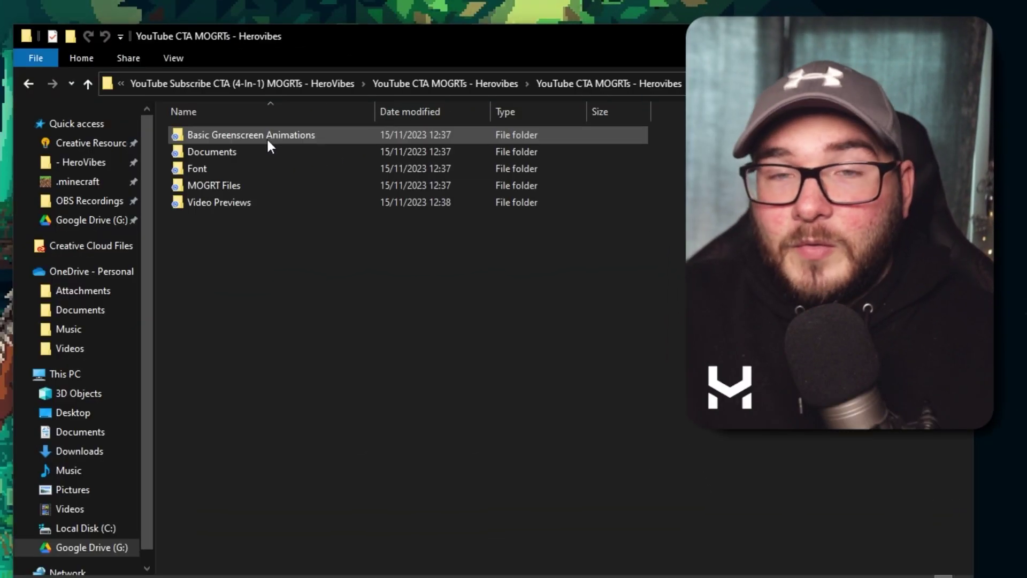
double_click(249, 140)
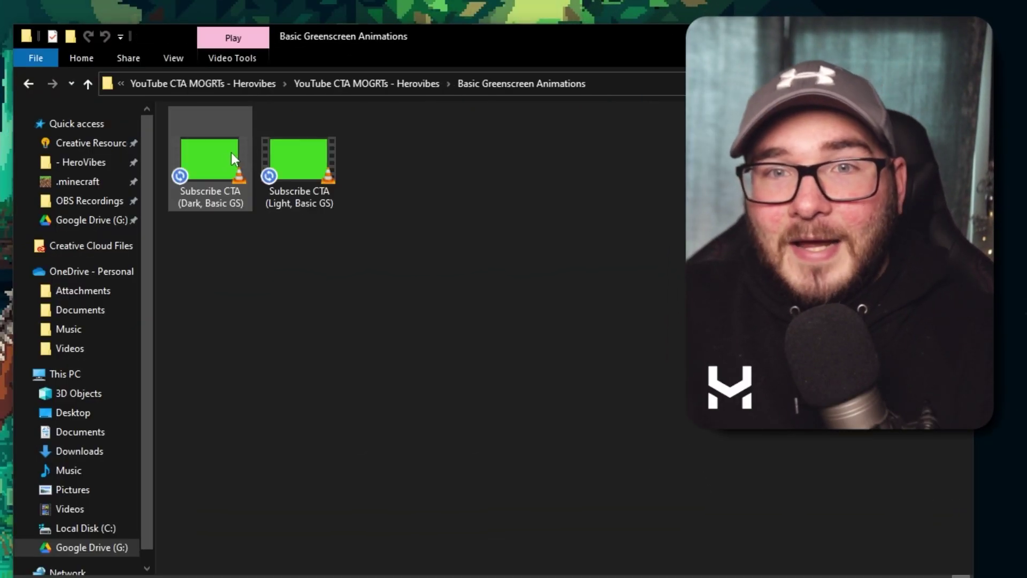
double_click(293, 172)
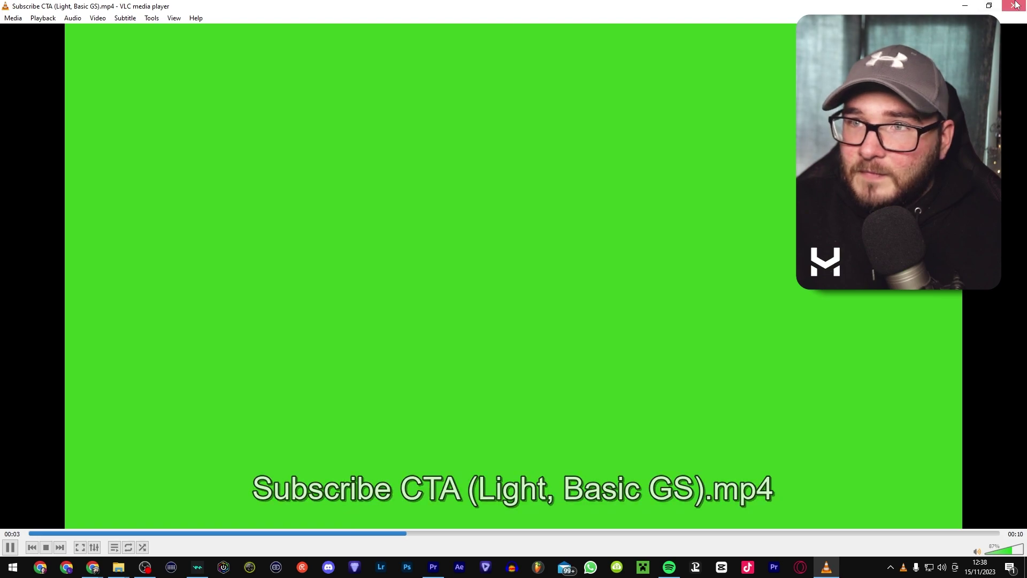
key(alt+F4)
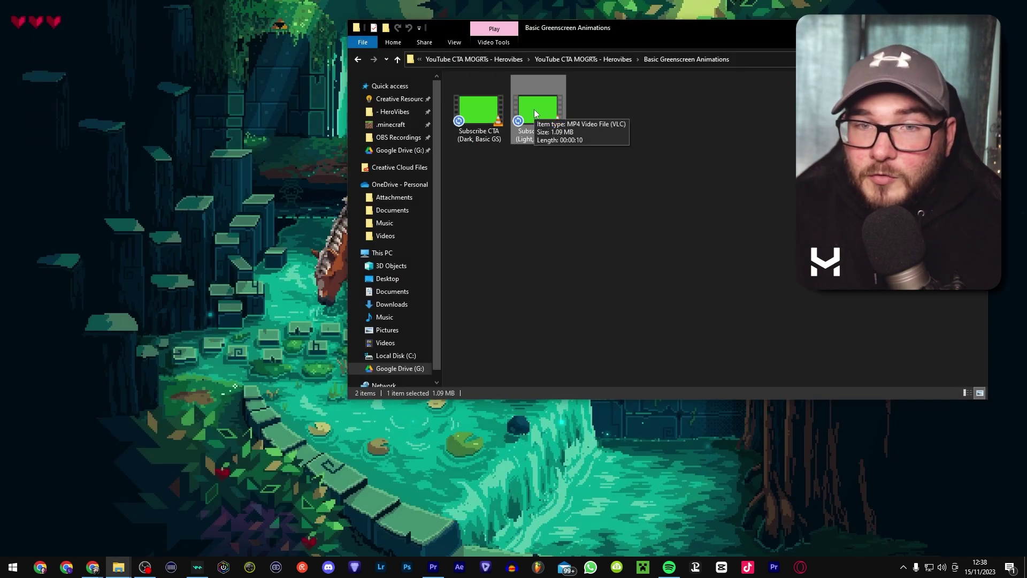
click(588, 134)
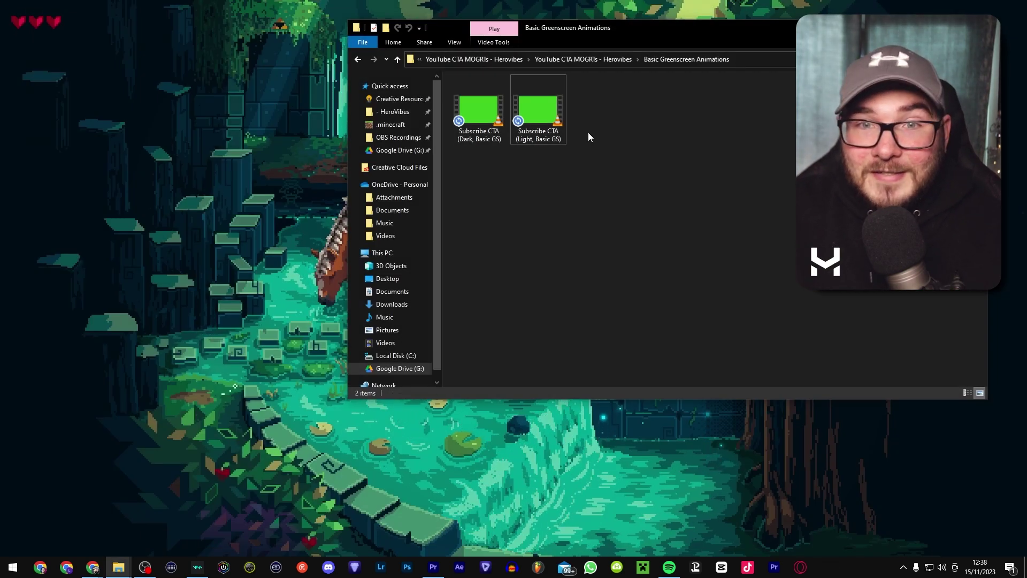
Browse the Documents and Video Previews folders, then go into MOGRT Files
key(alt+Up)
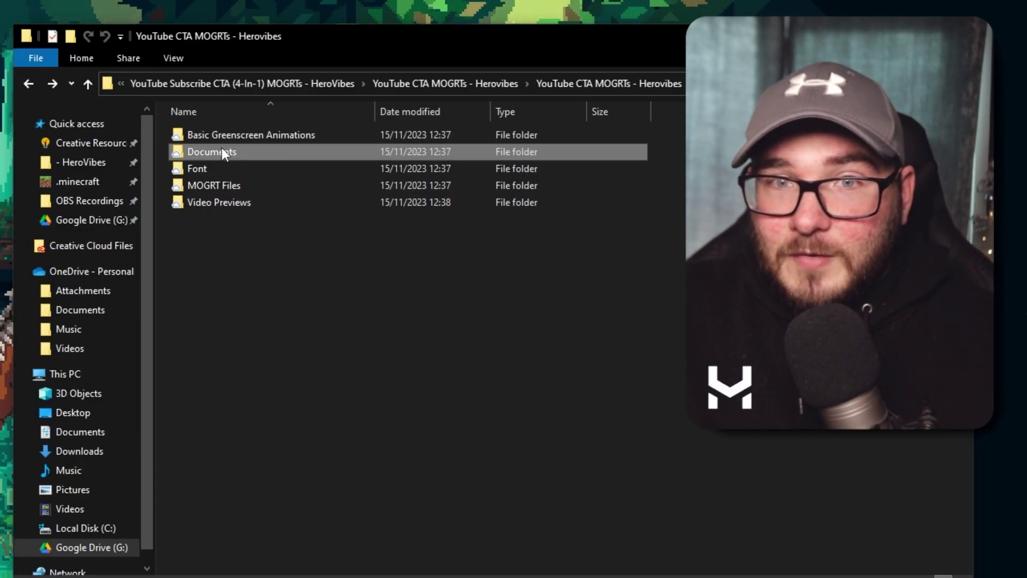
double_click(262, 145)
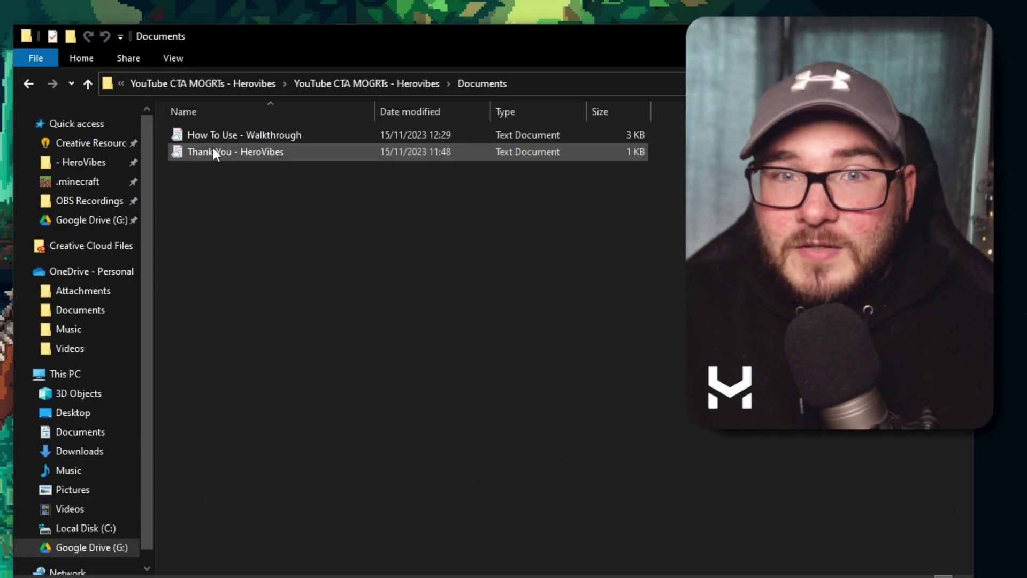
key(alt+Left)
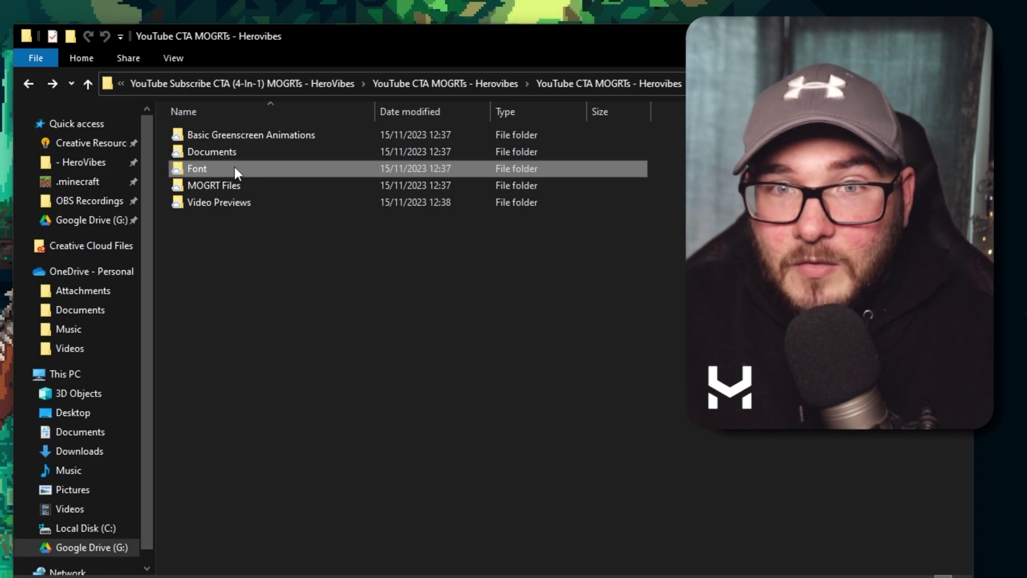
double_click(219, 203)
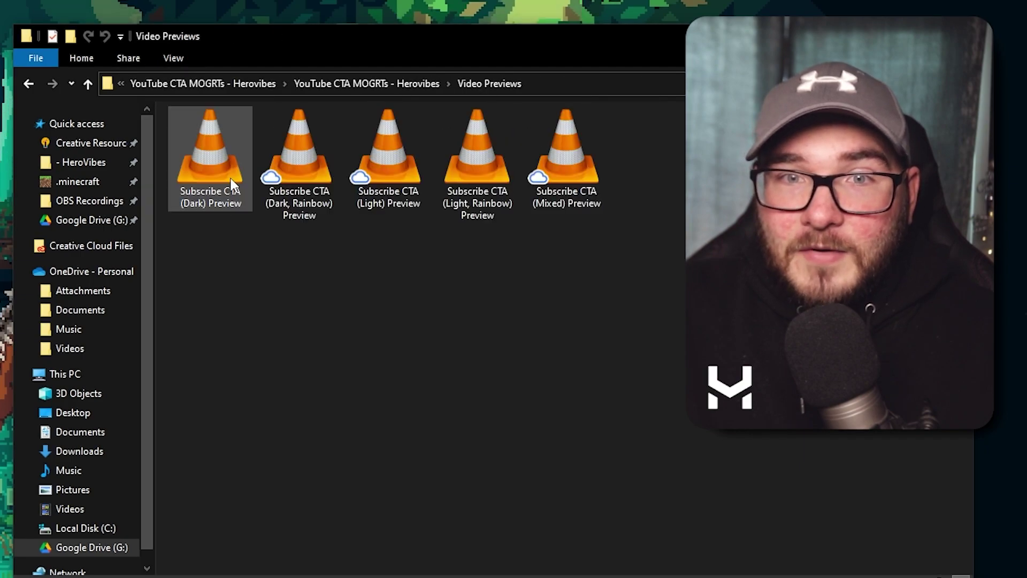
key(alt+Left)
double_click(233, 184)
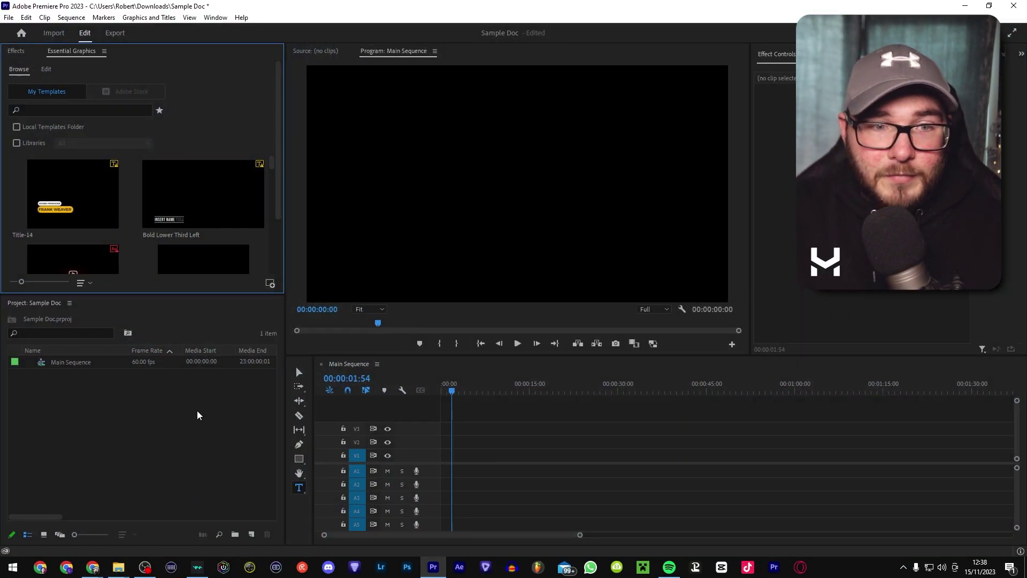
Show the Essential Graphics panel from the Window menu, then bring File Explorer up from the taskbar
mouse_move(110, 575)
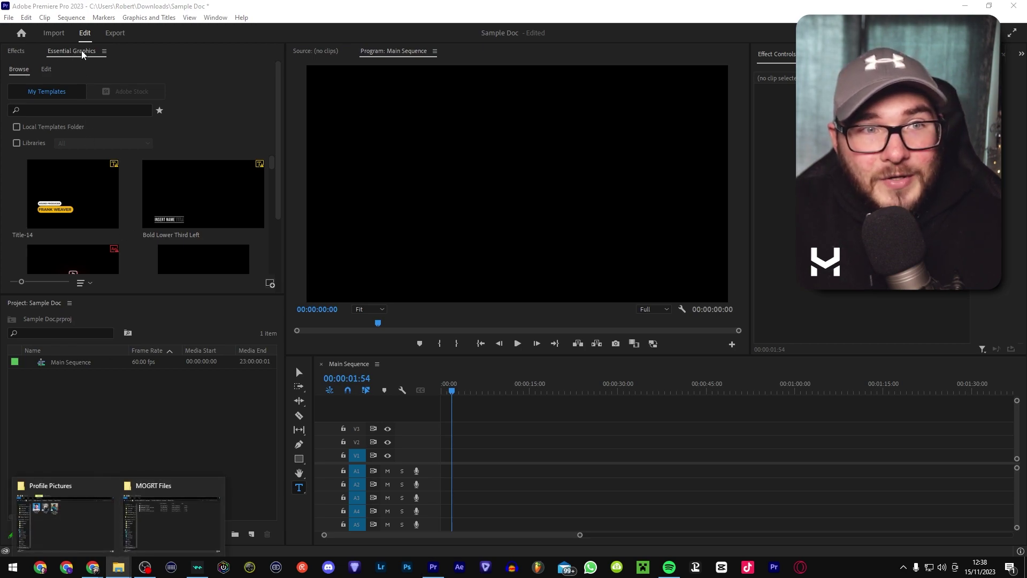
click(217, 18)
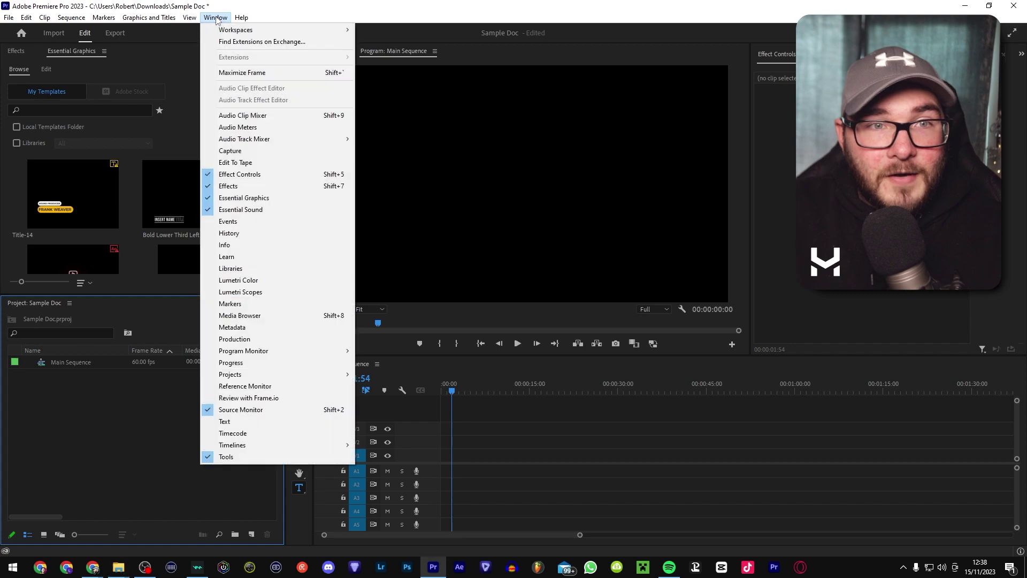
click(239, 198)
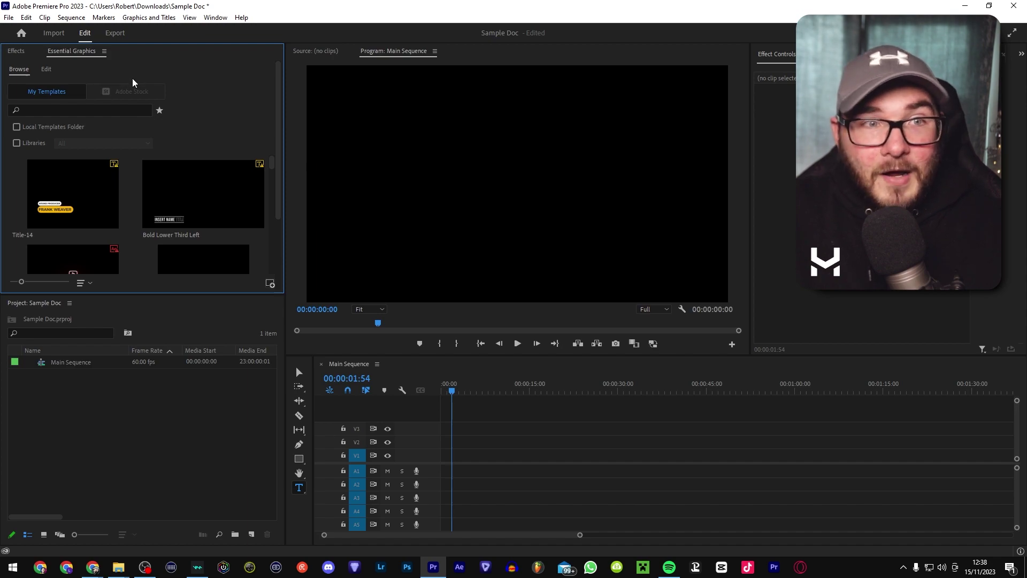
click(127, 565)
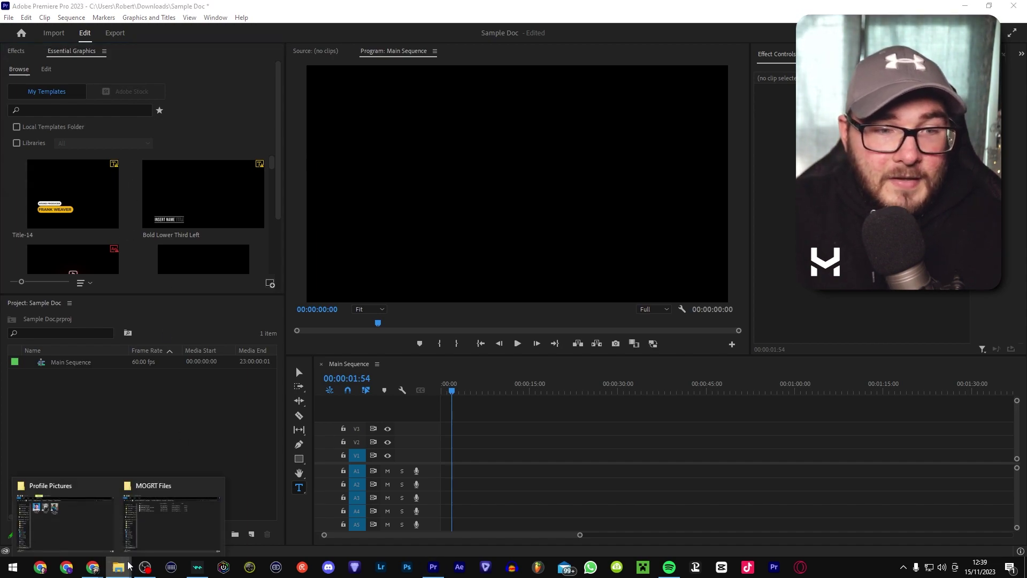
Drag the four Subscribe CTA .mogrt files from MOGRT Files into Essential Graphics' My Templates
click(160, 541)
drag(529, 191, 183, 213)
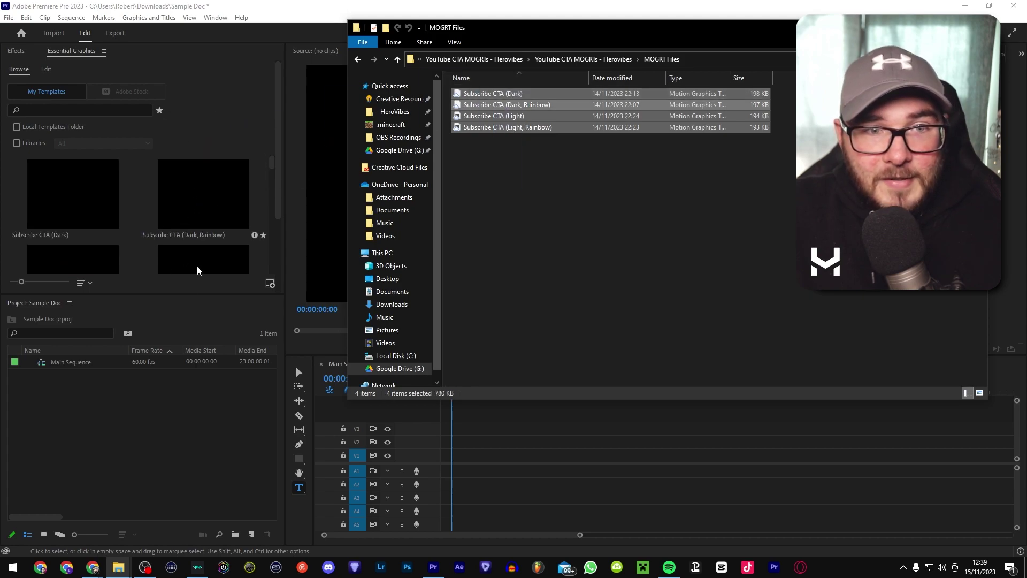
click(160, 339)
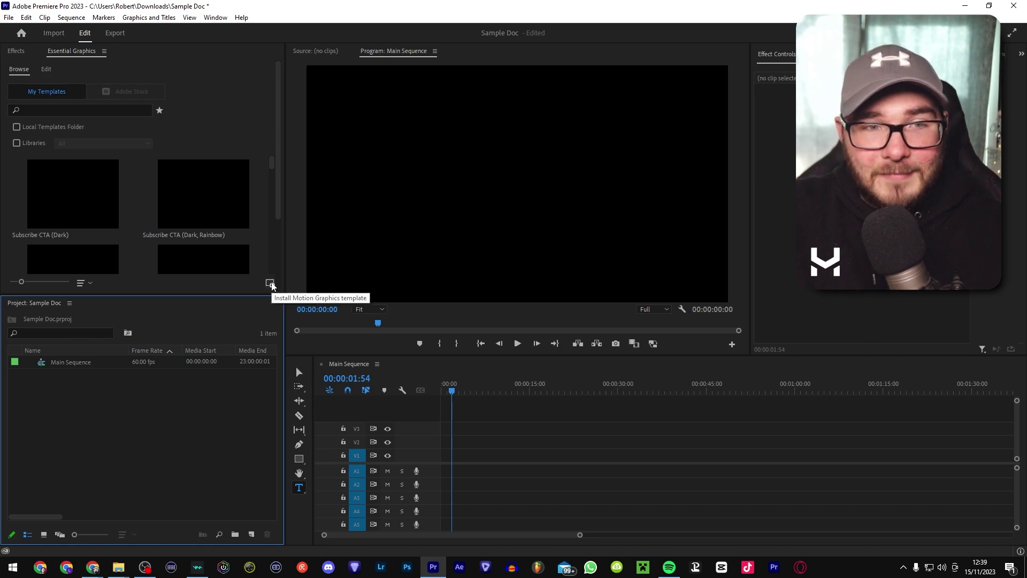
Drop Subscribe CTA (Light) at the start of Main Sequence on V1 and scrub into it to preview
drag(452, 385, 410, 389)
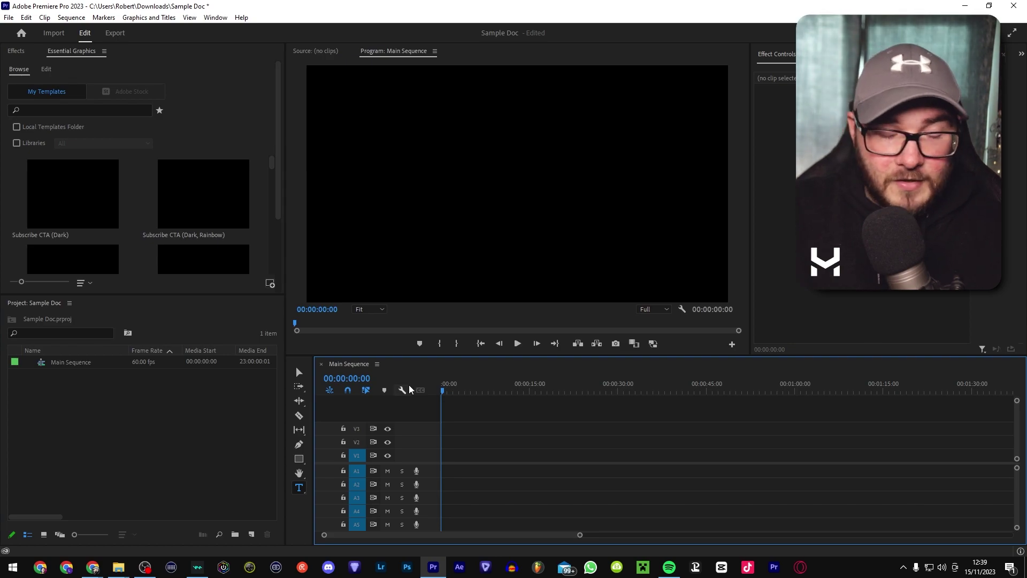
key(equal)
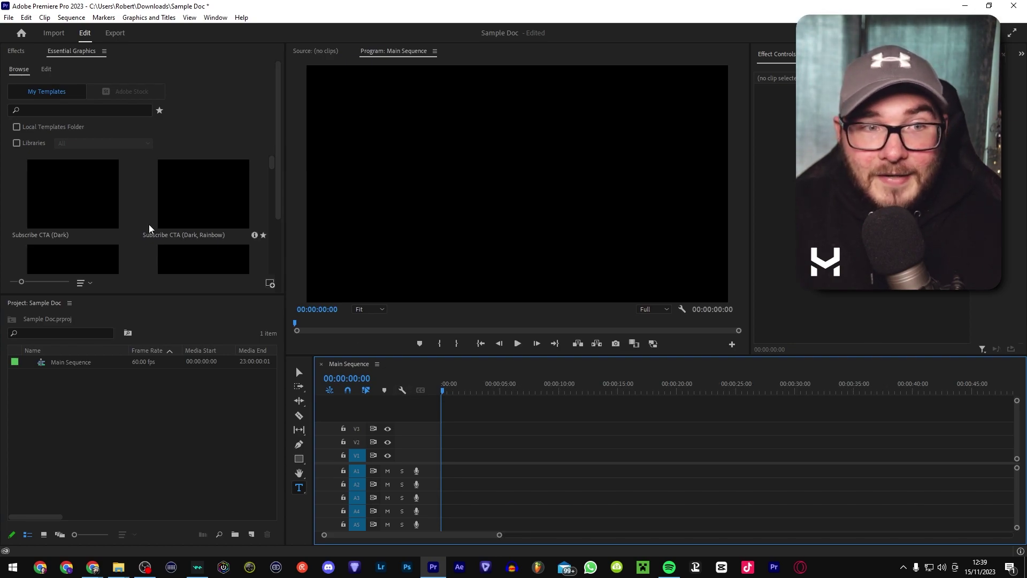
scroll(126, 204, down, 2)
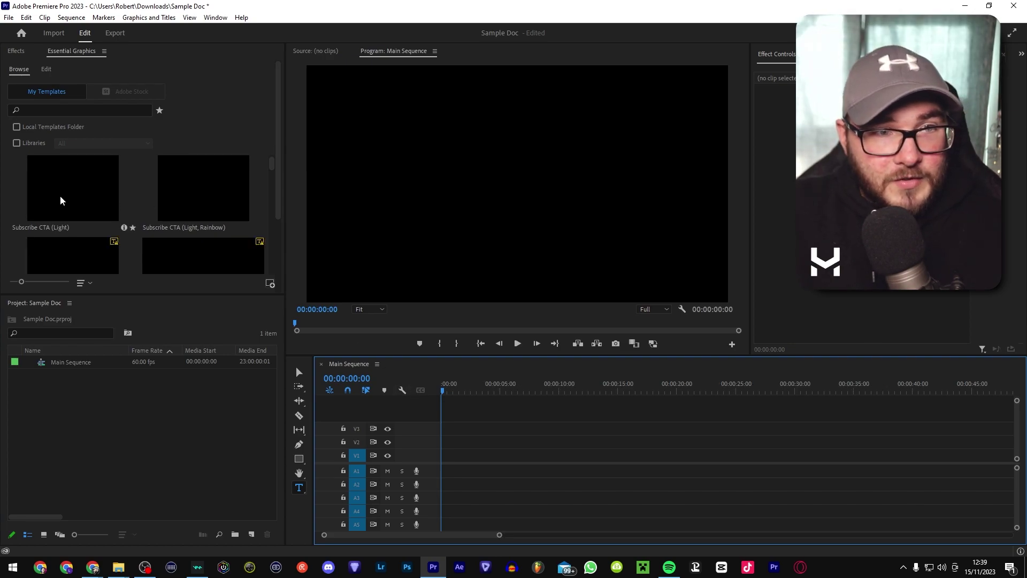
scroll(65, 214, up, 1)
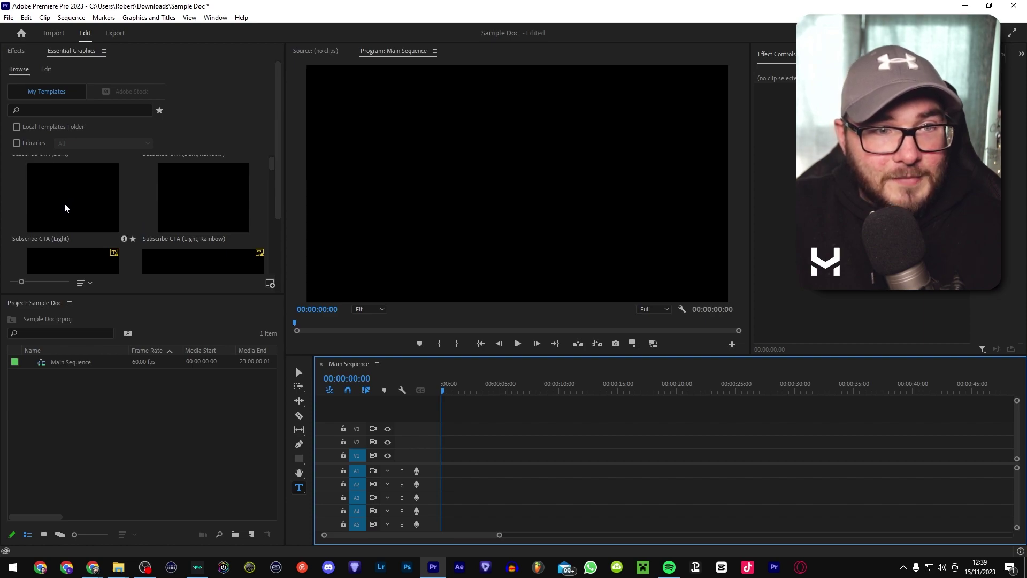
drag(65, 208, 432, 456)
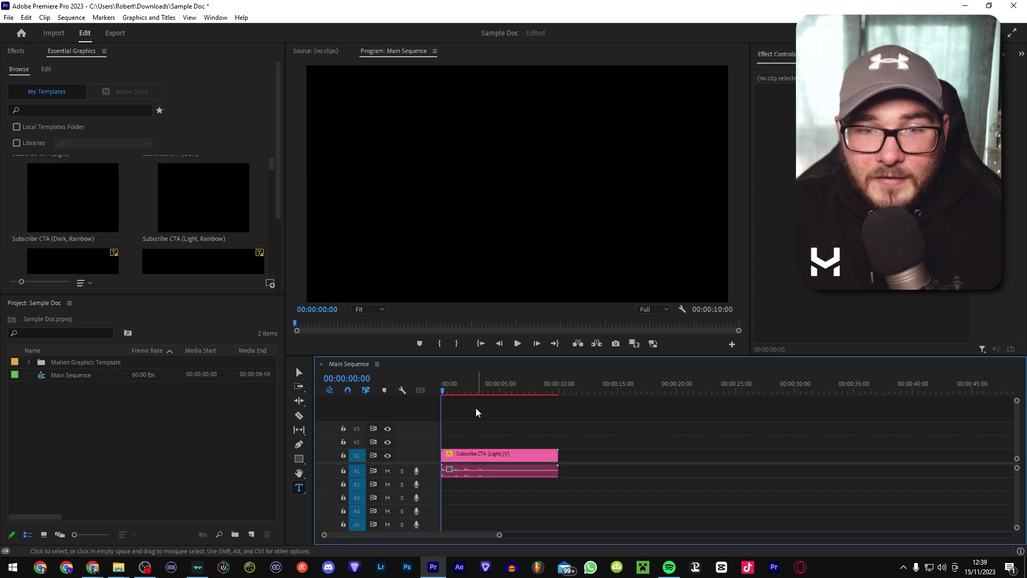
drag(456, 390, 461, 415)
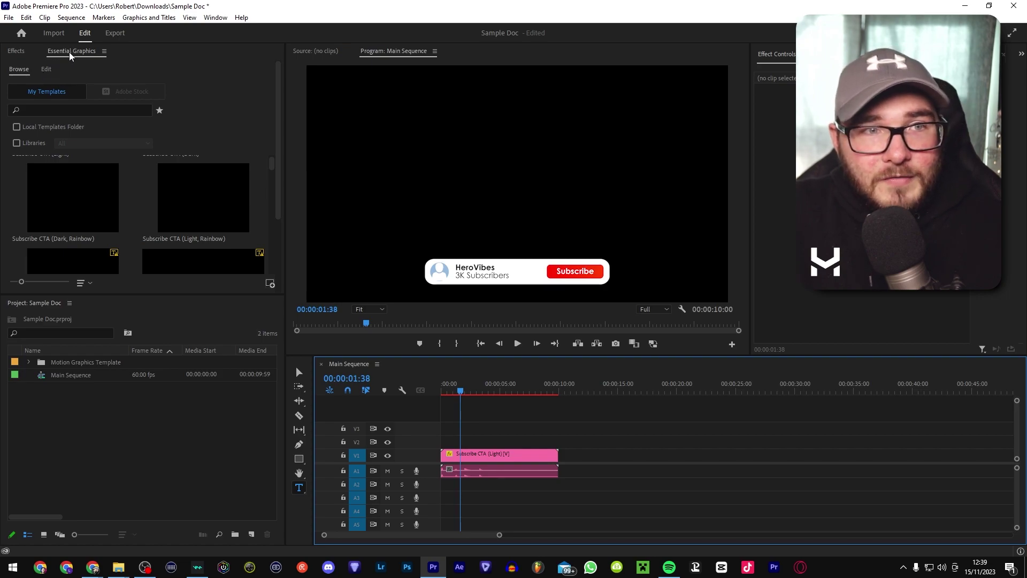
In the Edit tab, change the Username field to a new channel name and set Subscriber Count to 100M Subscribers
click(47, 71)
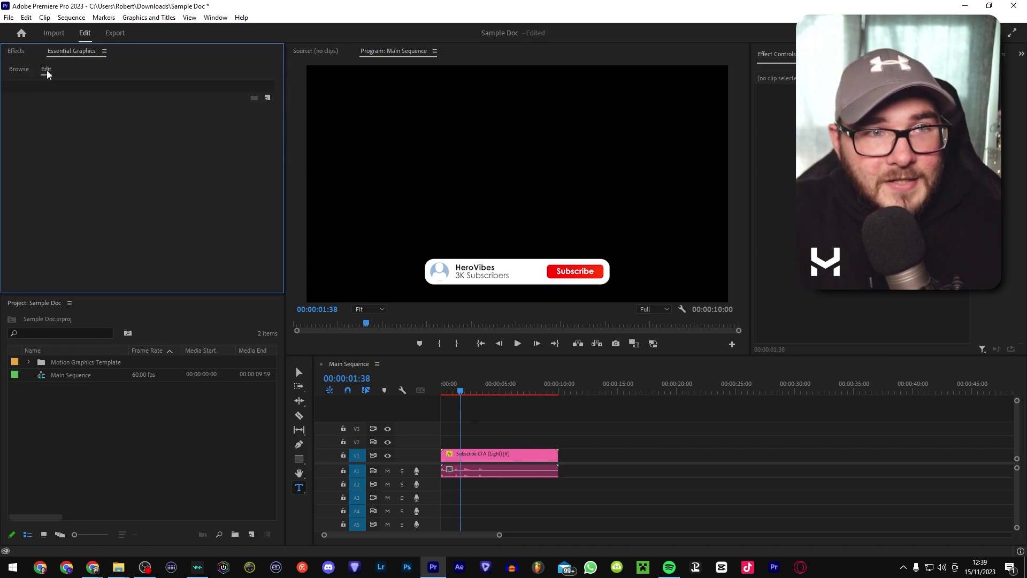
click(481, 456)
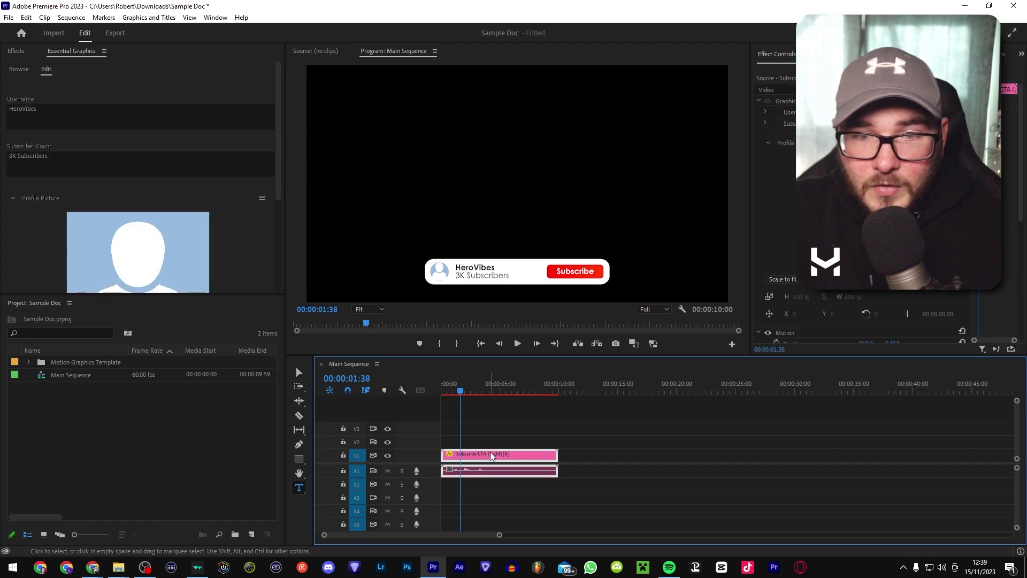
click(77, 115)
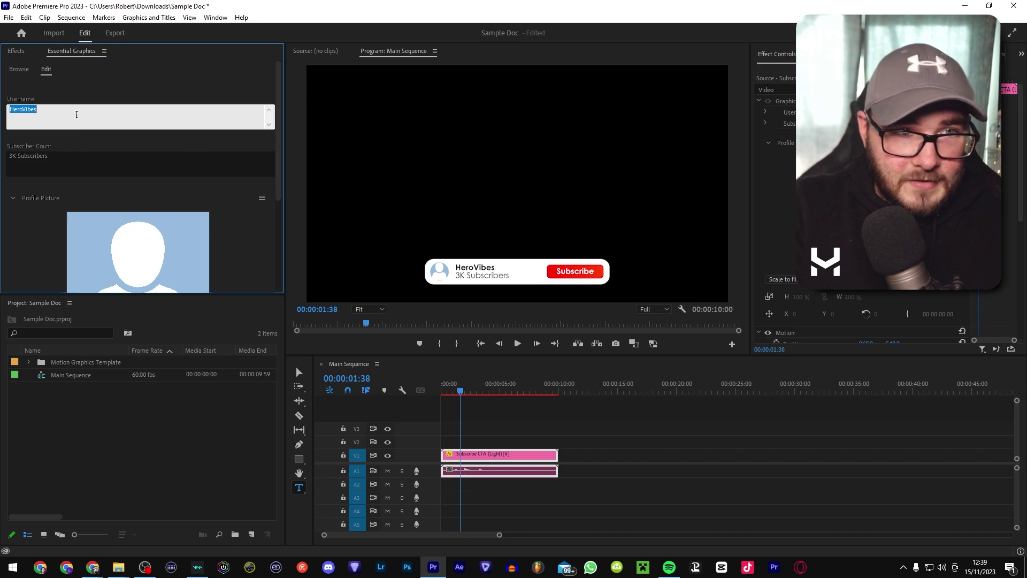
text(P)
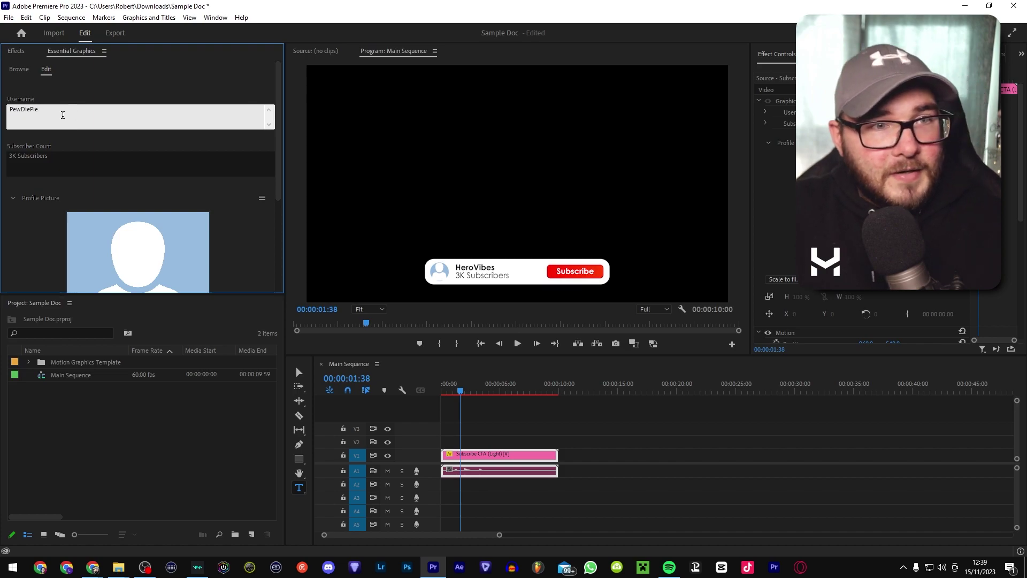
text(ewDiePie)
click(77, 159)
text(100M)
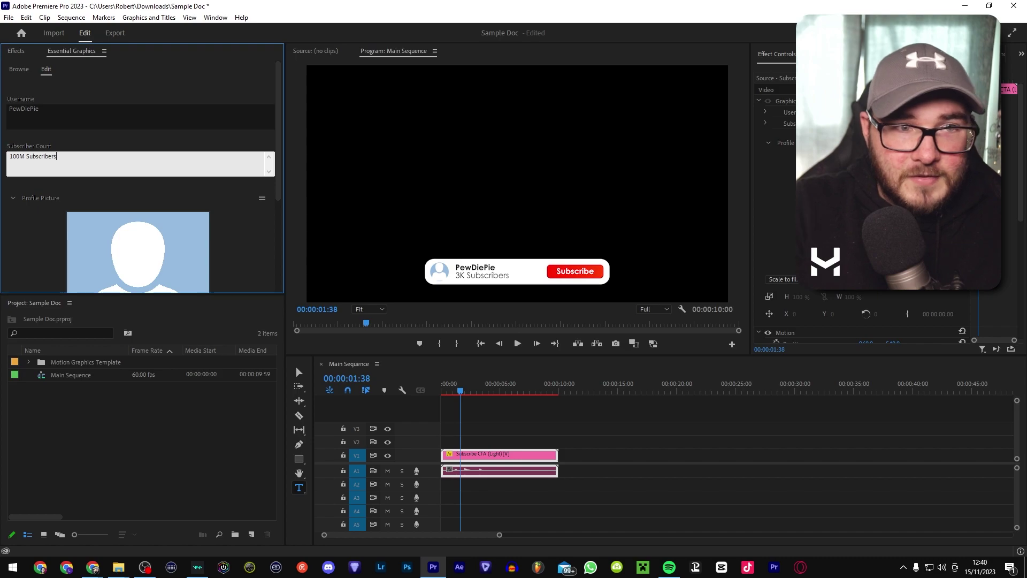
Drop Hat Profile Picture from the Profile Pictures folder into the card's Profile Picture slot
click(101, 142)
scroll(139, 176, down, 3)
scroll(160, 182, down, 1)
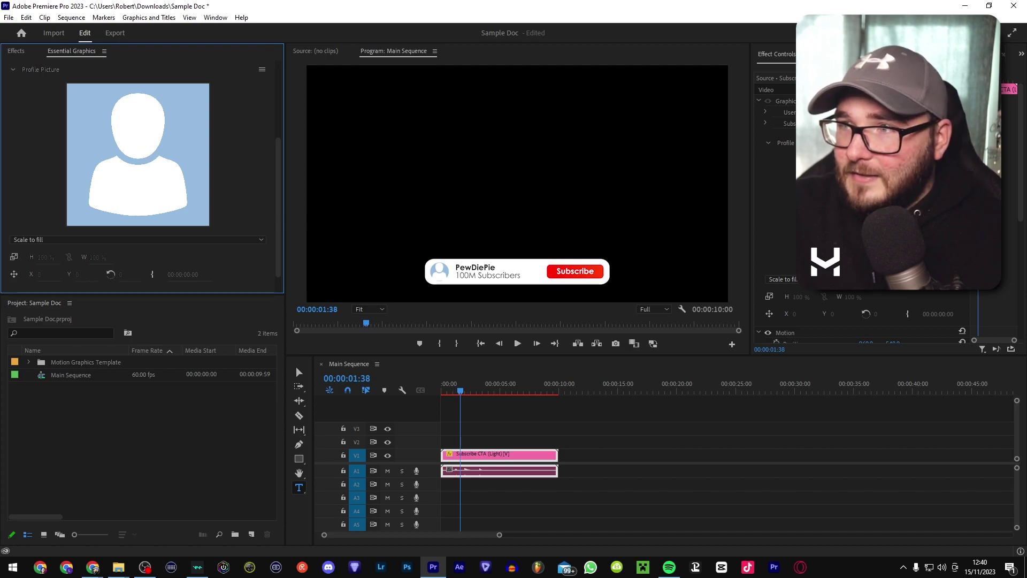
key(alt+Tab)
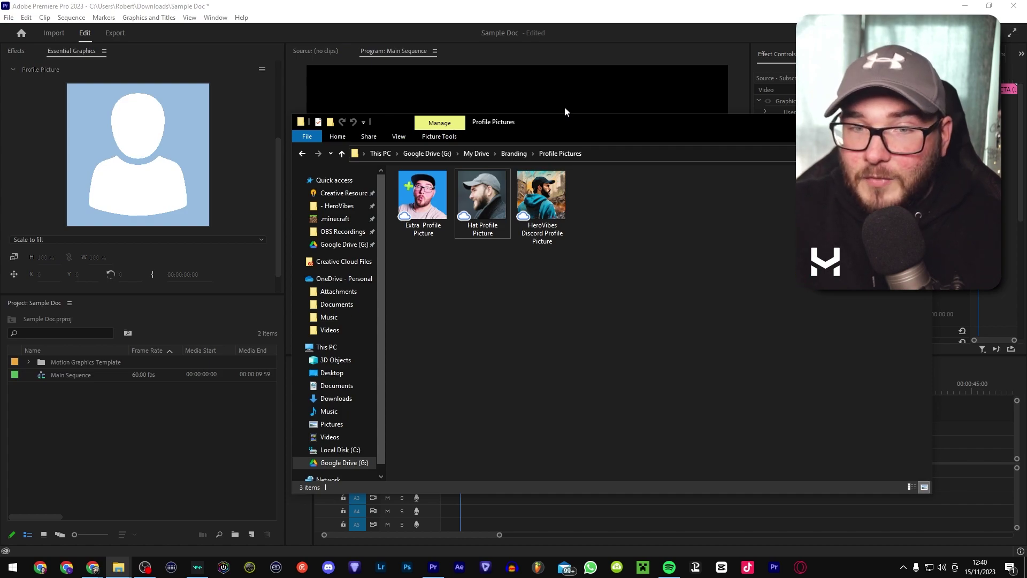
click(485, 203)
drag(486, 203, 146, 169)
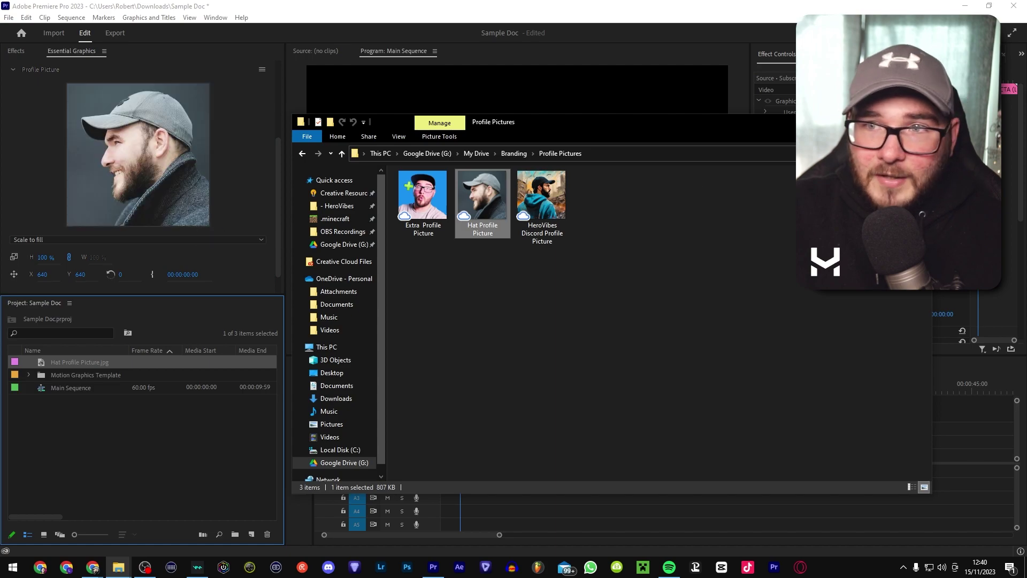
key(alt+Tab)
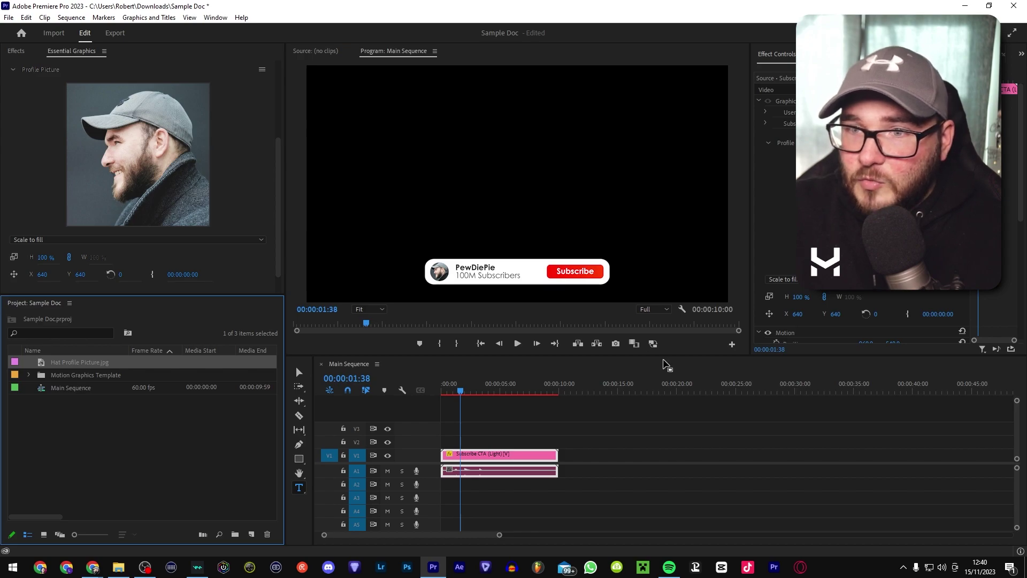
Try the profile picture's Scale and Position sliders, then undo back to the defaults
scroll(64, 262, down, 2)
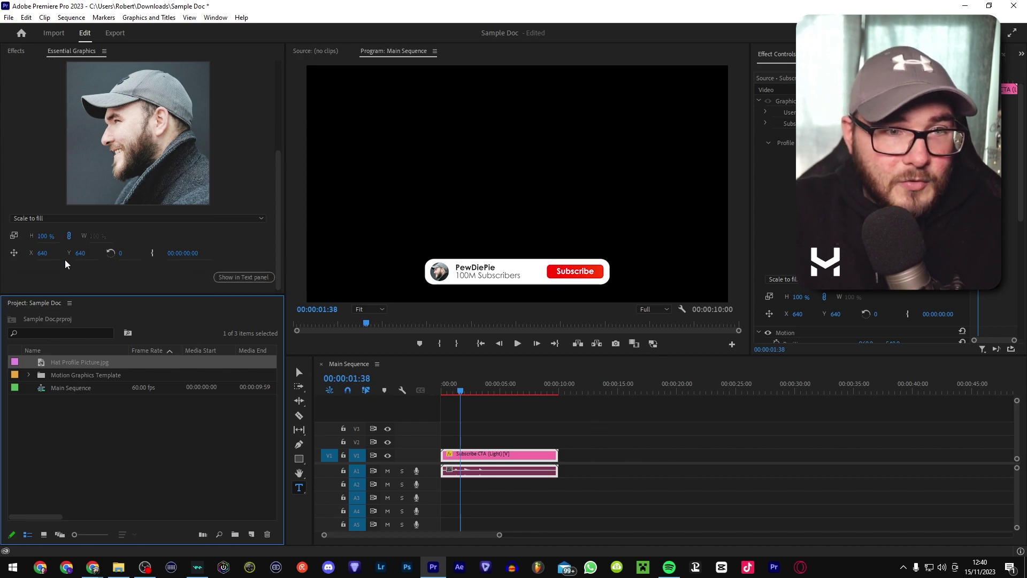
drag(43, 236, 426, 273)
click(96, 254)
click(94, 254)
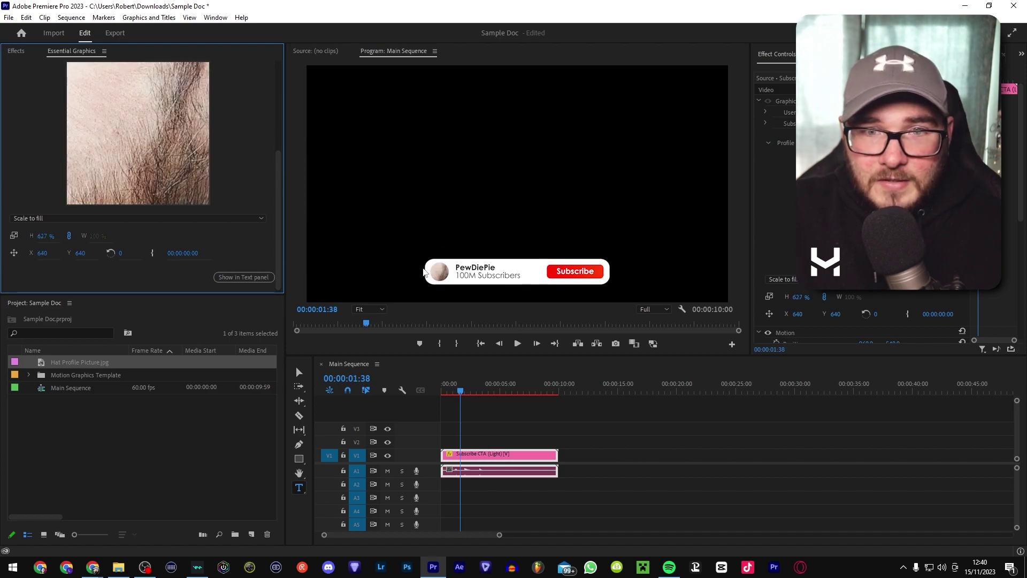
key(ctrl+z)
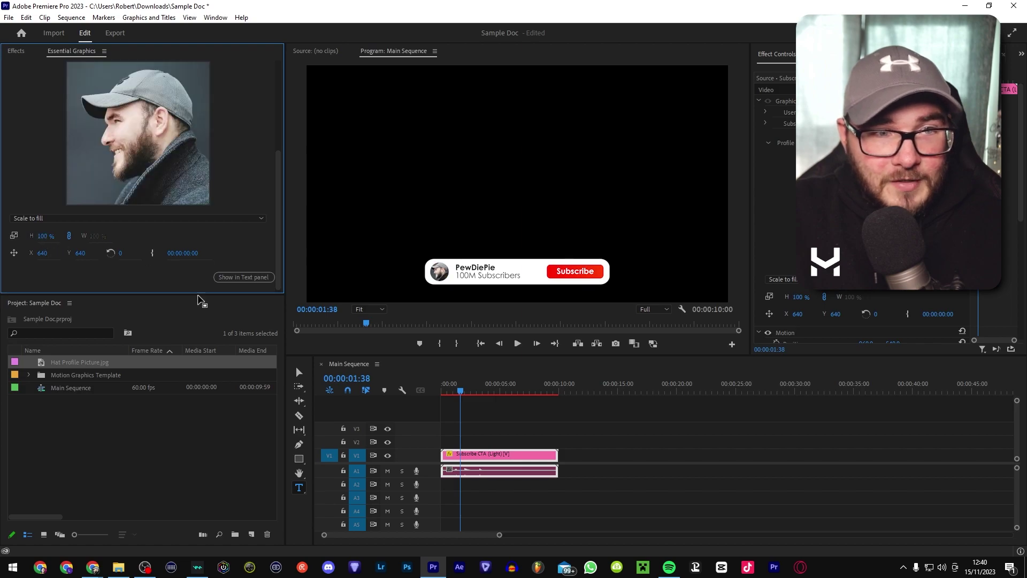
Move the Subscribe CTA clip from V1 up to V2, with its audio on A2
click(514, 406)
key(Home)
drag(474, 452, 463, 485)
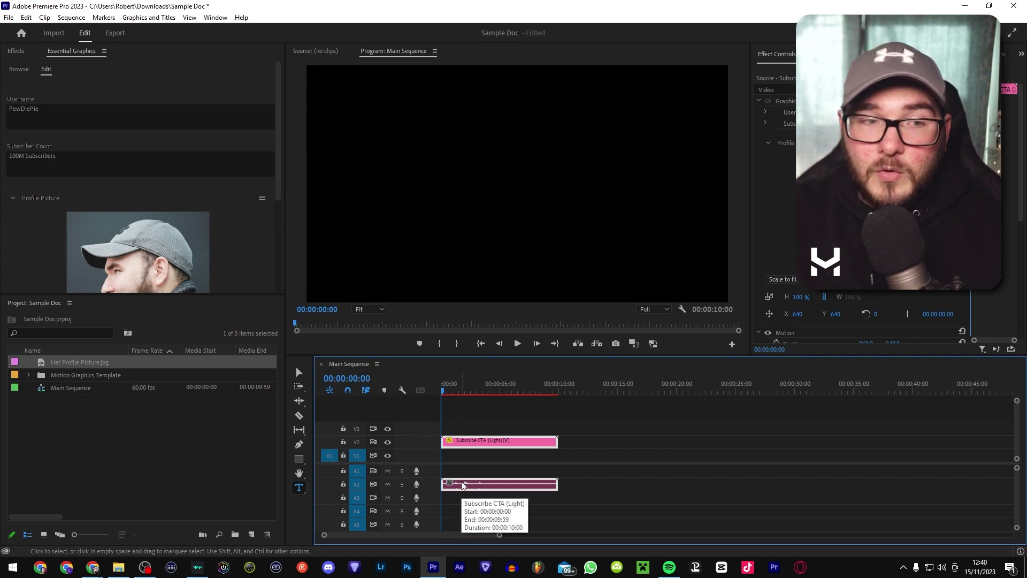
Park the playhead at 00:00:02:43 to preview the CTA, then open the Project panel's New Item menu
click(475, 393)
click(472, 393)
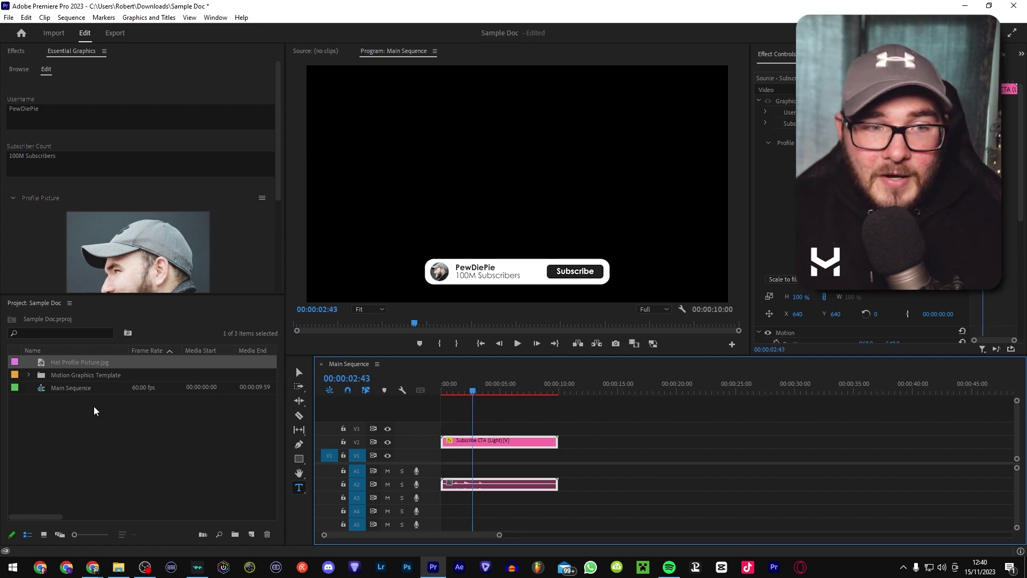
click(85, 423)
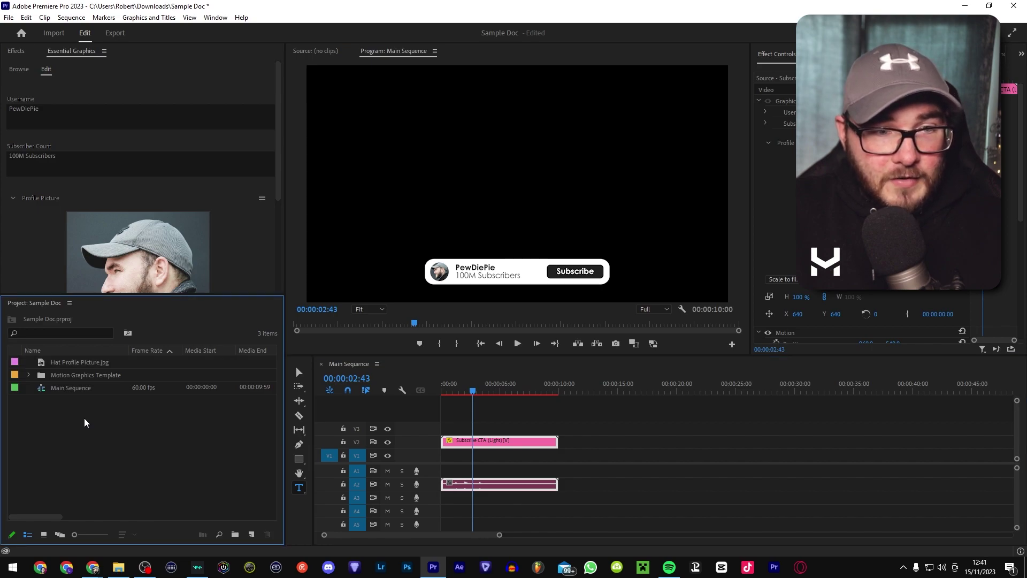
right_click(86, 423)
click(41, 424)
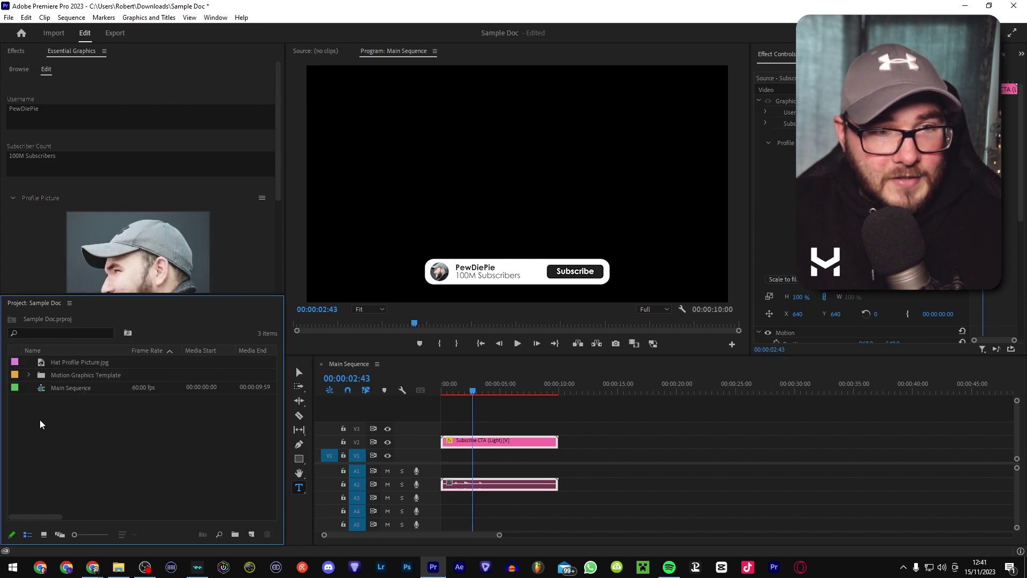
right_click(87, 416)
Create a 1920×1080 colour matte and pick bright green 4EDD1C in the Color Picker
mouse_move(145, 257)
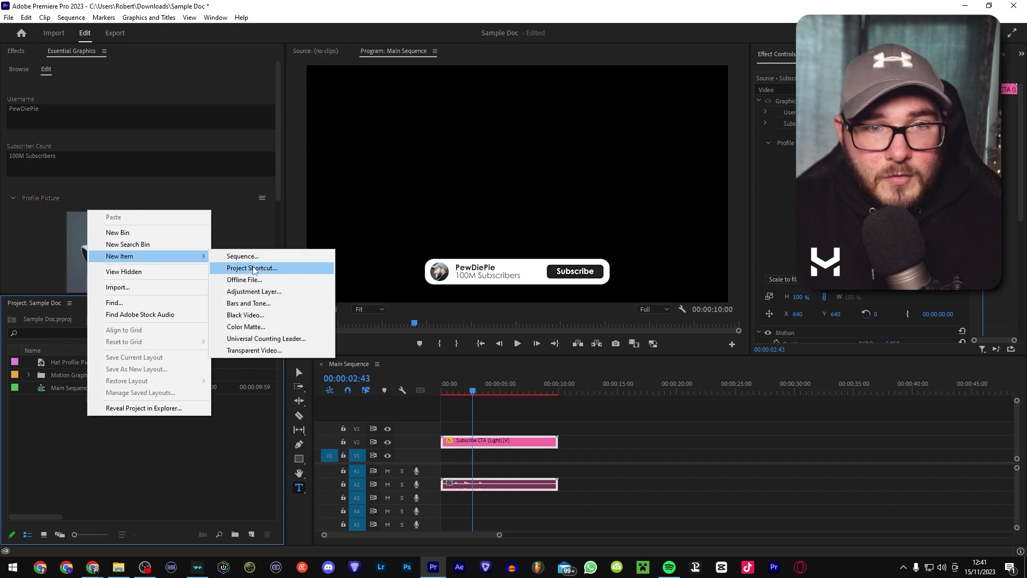
click(251, 327)
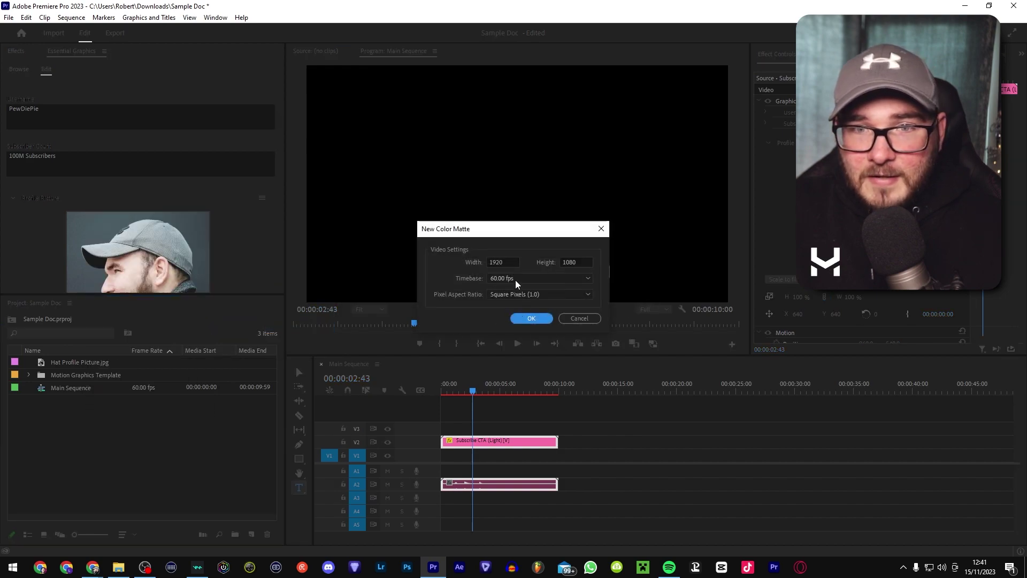
click(531, 319)
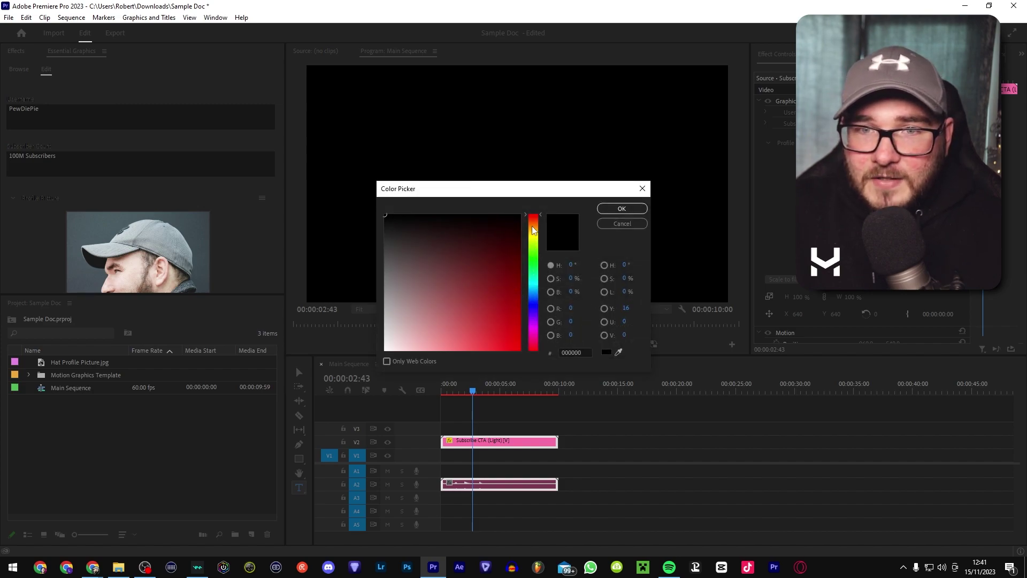
drag(533, 228, 535, 253)
drag(513, 319, 503, 332)
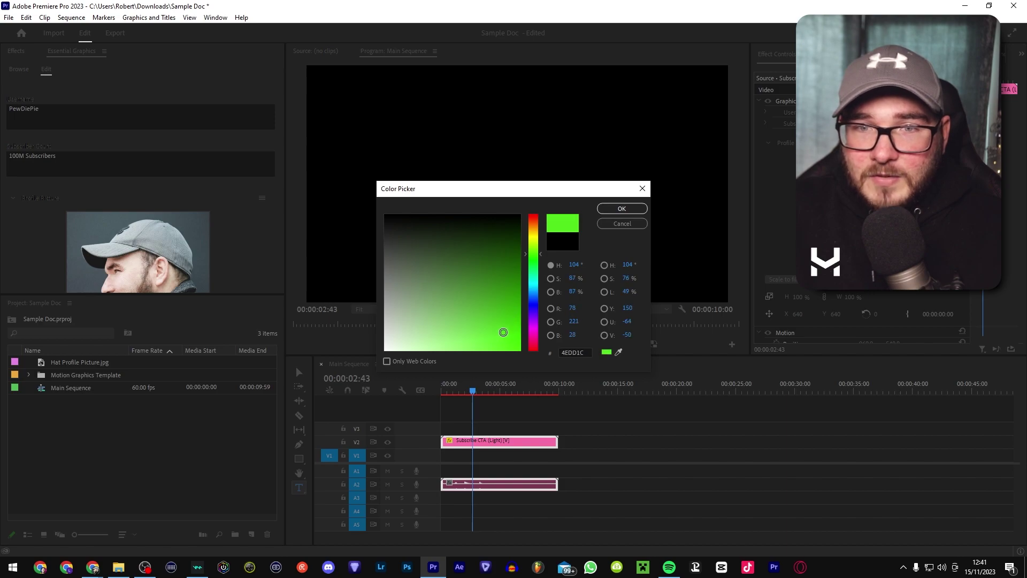
click(622, 209)
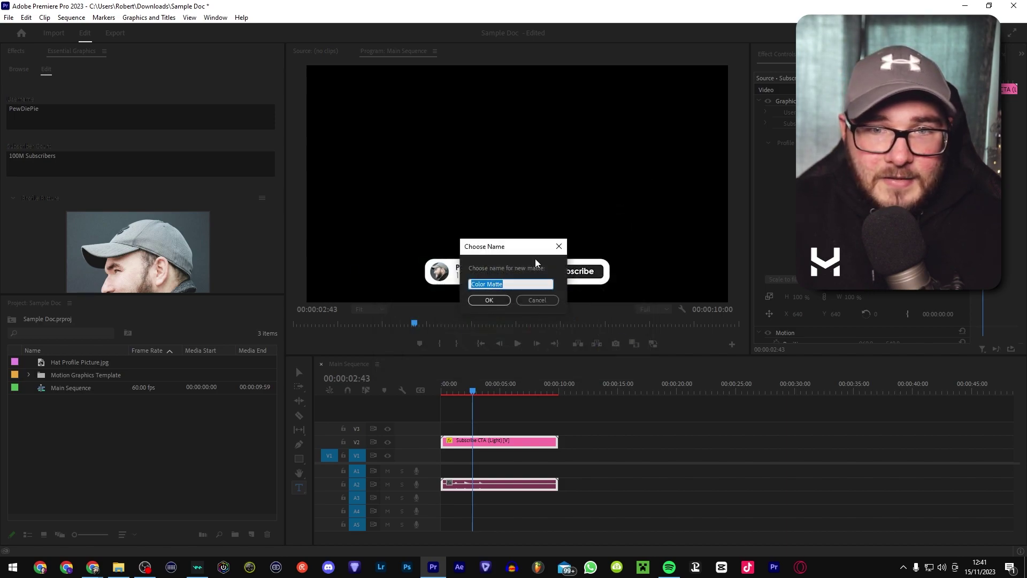
Name the colour matte Greenscreen and place it on V1 beneath the Subscribe CTA
text(Greenscreen)
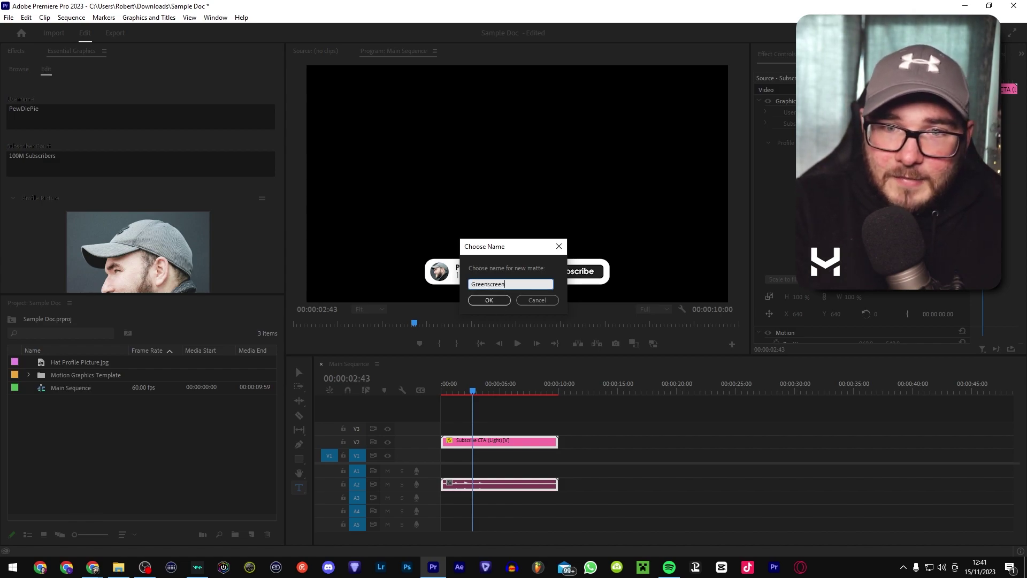
key(Return)
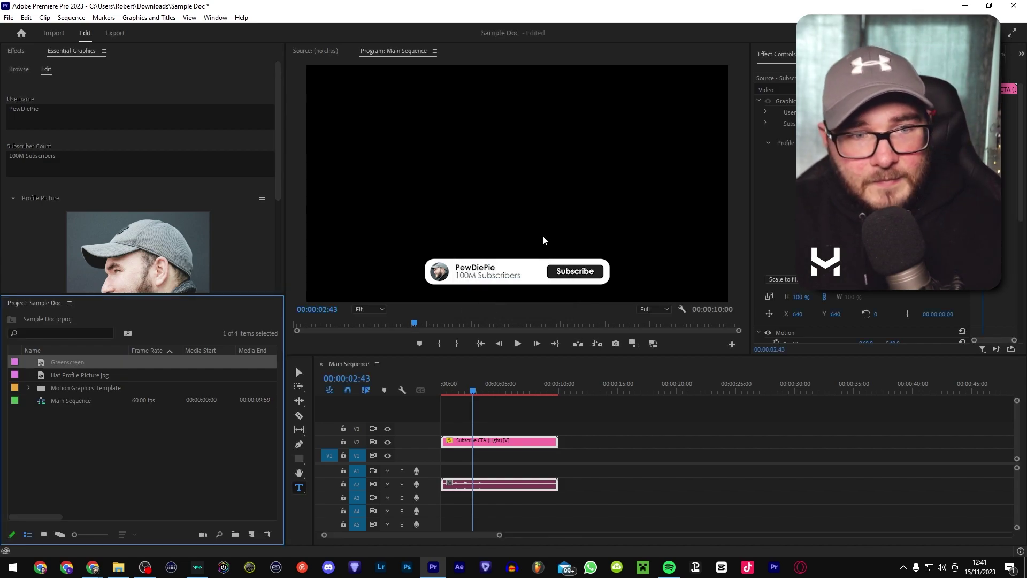
drag(139, 374, 558, 455)
drag(485, 388, 475, 391)
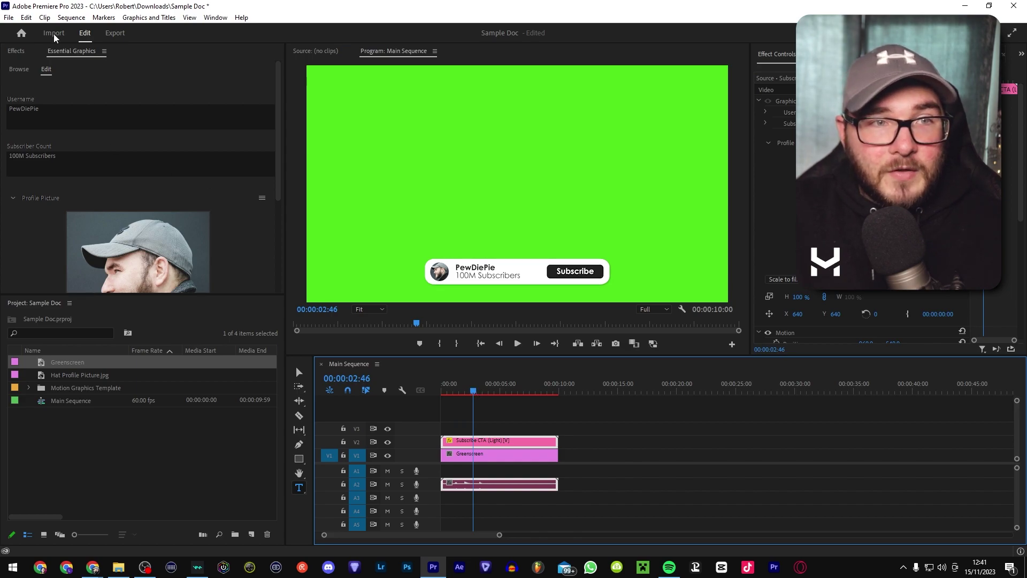
Add the Subscribe CTA (Light, Rainbow) template from Essential Graphics onto V3 and select it
click(16, 51)
click(78, 50)
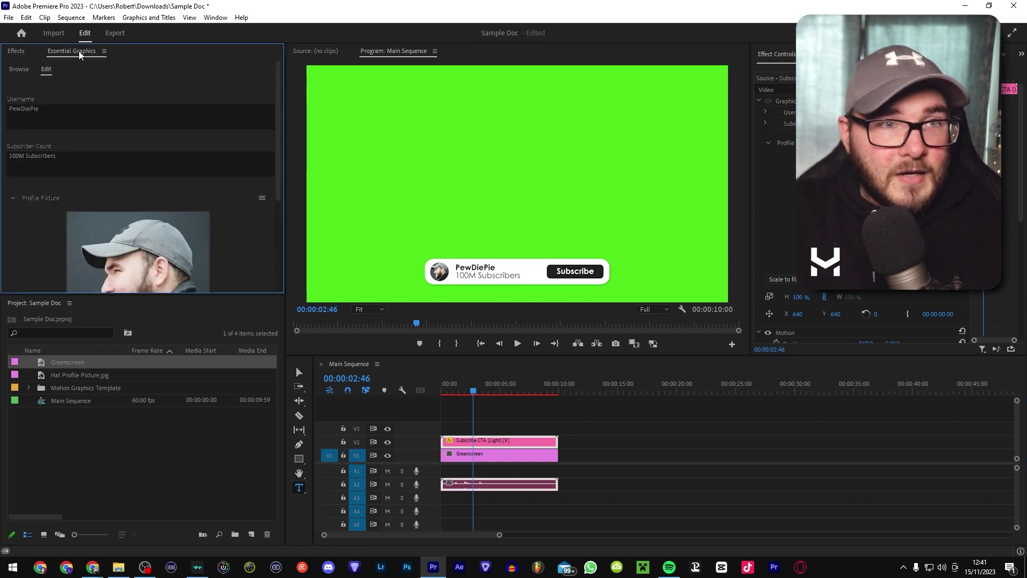
click(28, 71)
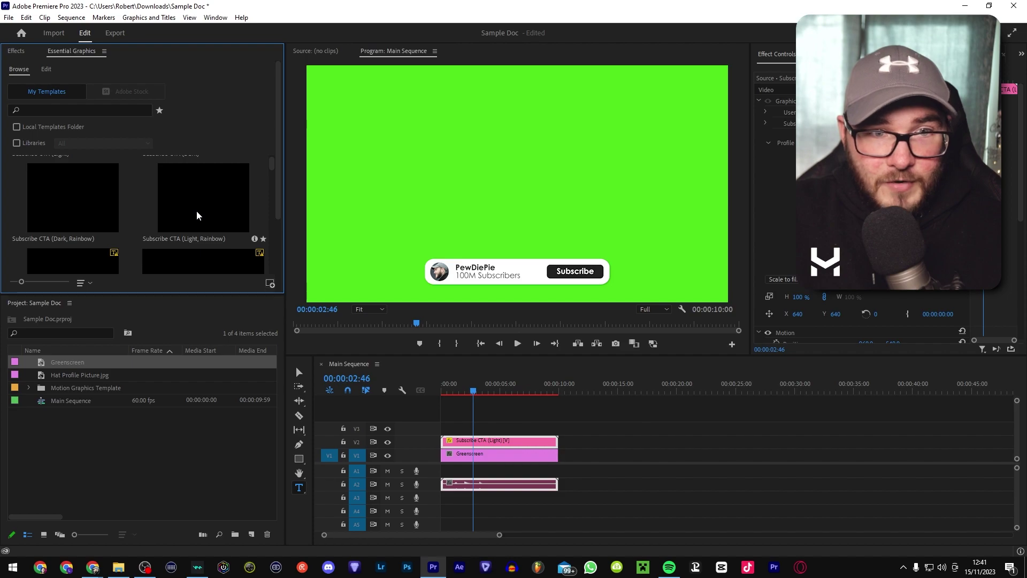
drag(197, 210, 442, 435)
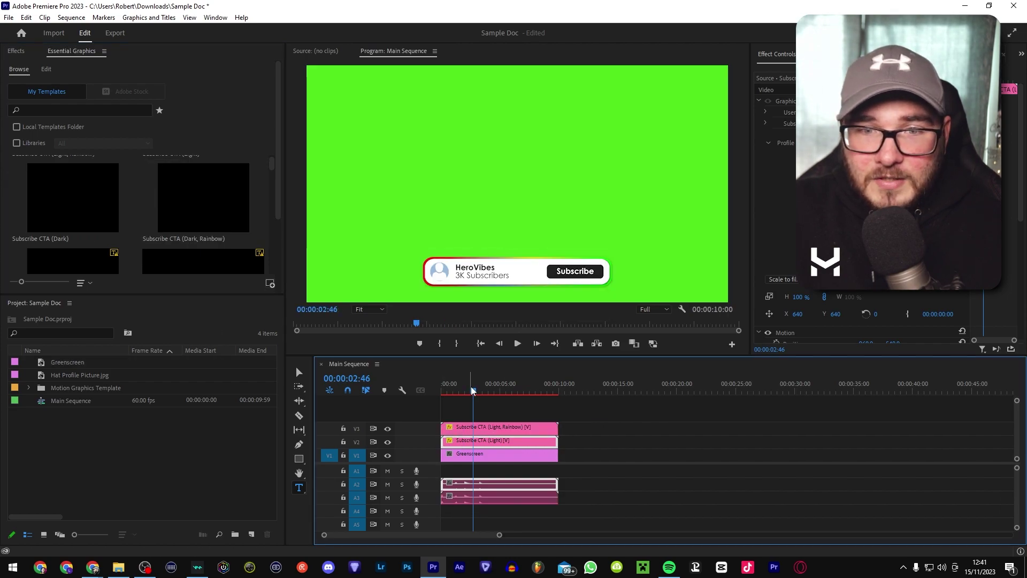
mouse_move(480, 379)
mouse_down()
mouse_move(489, 381)
mouse_move(478, 380)
mouse_up()
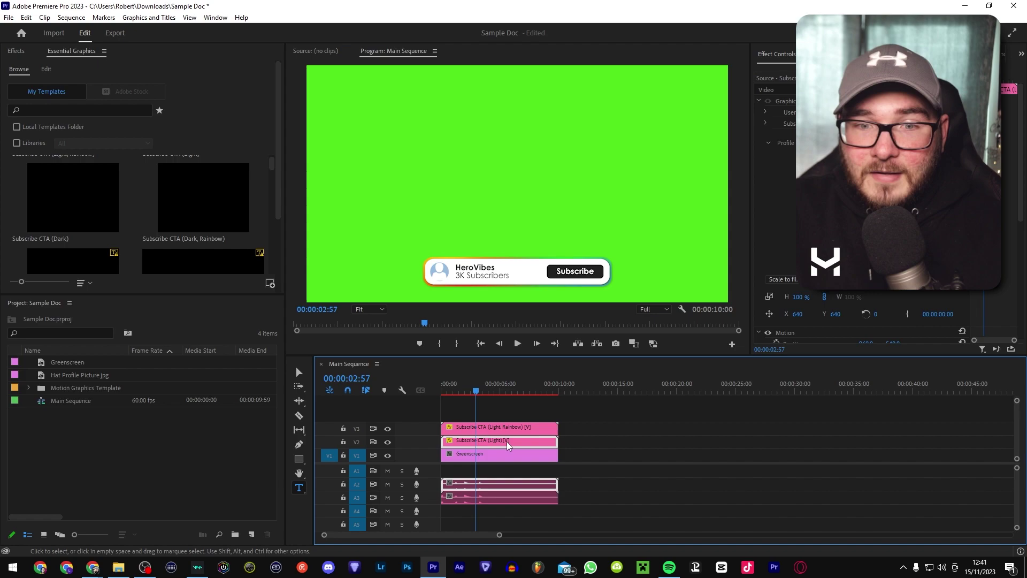
click(525, 425)
Delete the rainbow CTA clip and park the playhead where the CTA is visible
key(Delete)
click(490, 392)
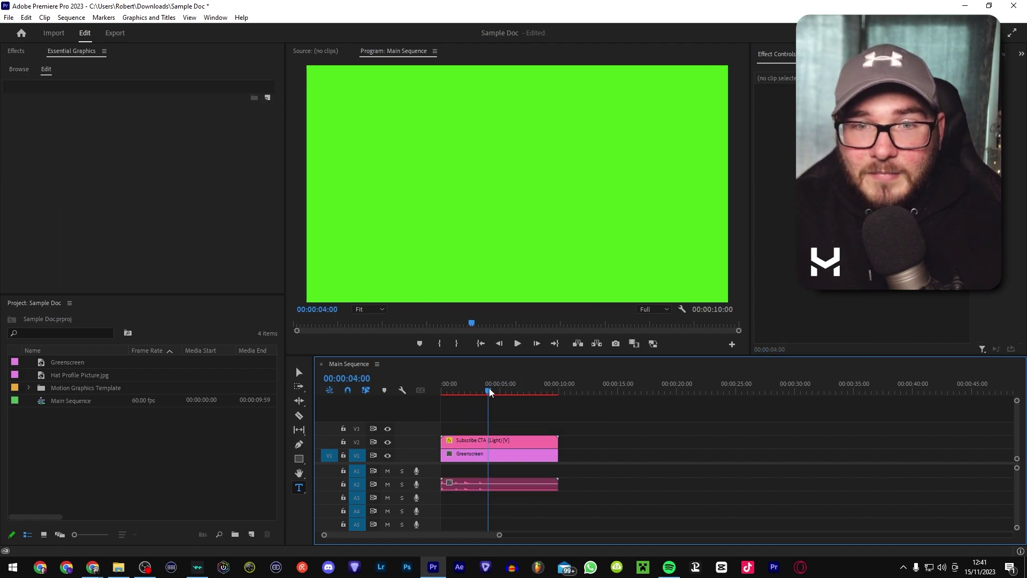
drag(489, 391, 477, 389)
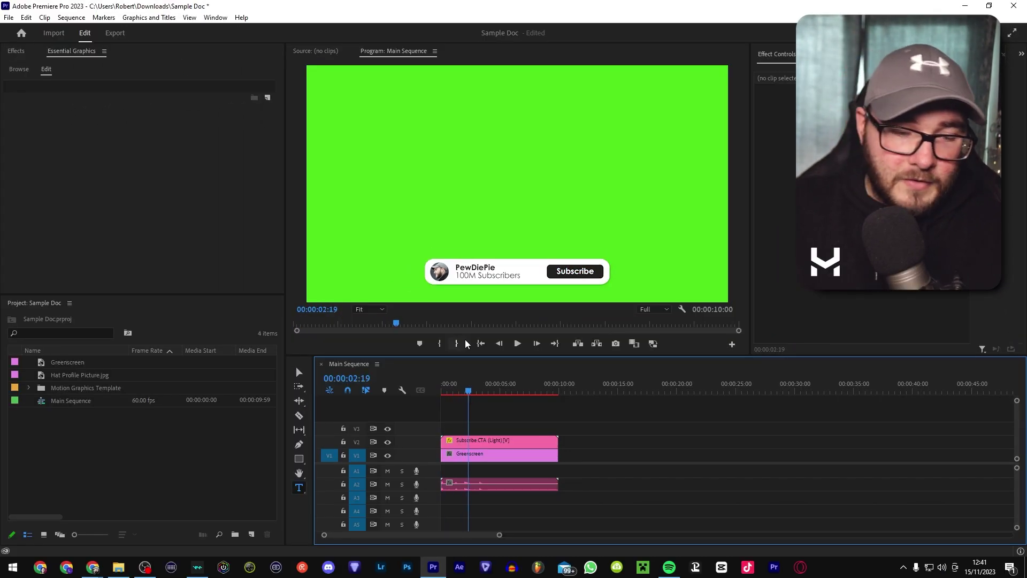
Export the sequence as Greenscreen Light CTA.mp4 with Ctrl+M
key(ctrl+m)
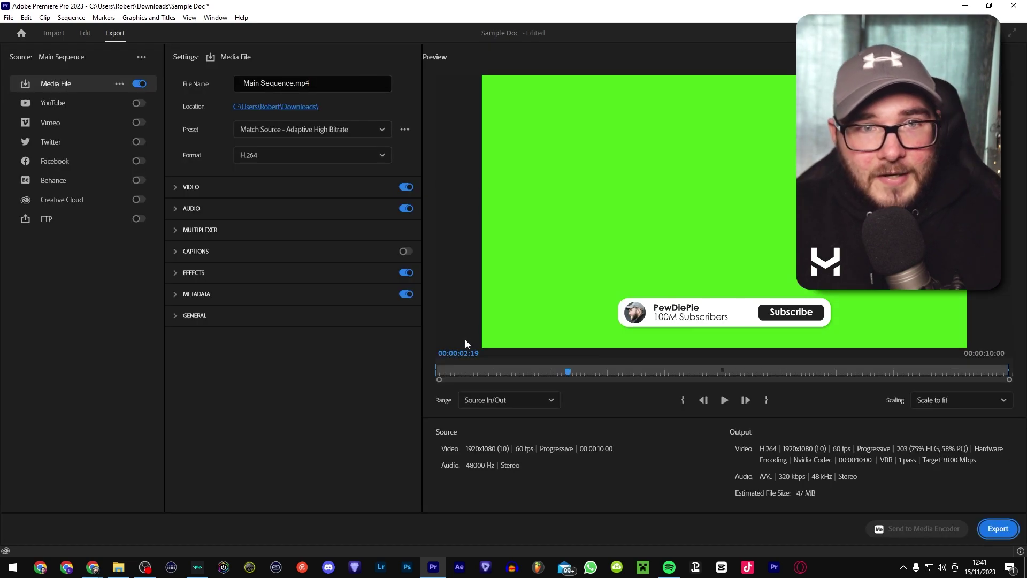
click(309, 83)
text(Greenscreen Light CTA)
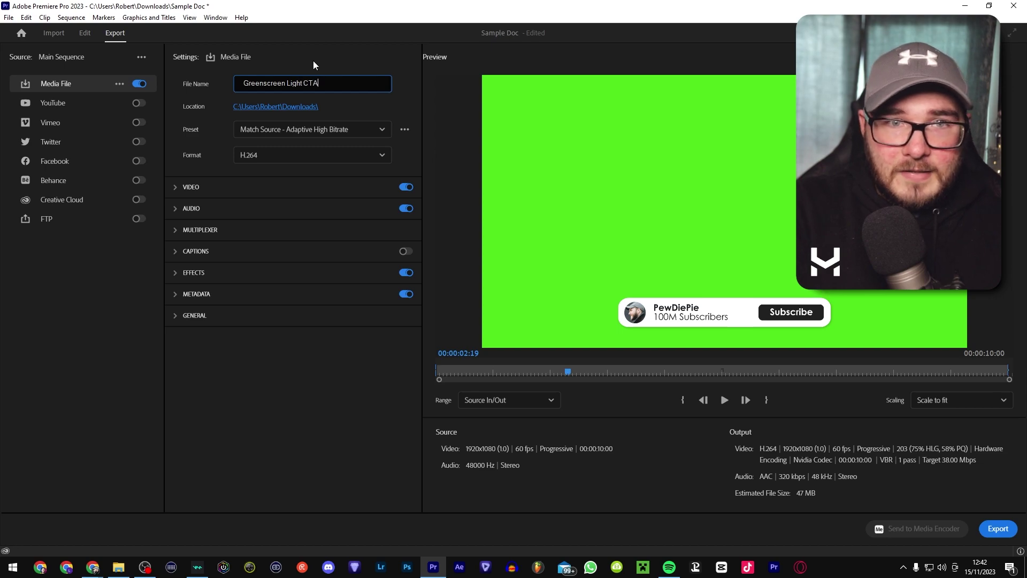
key(Return)
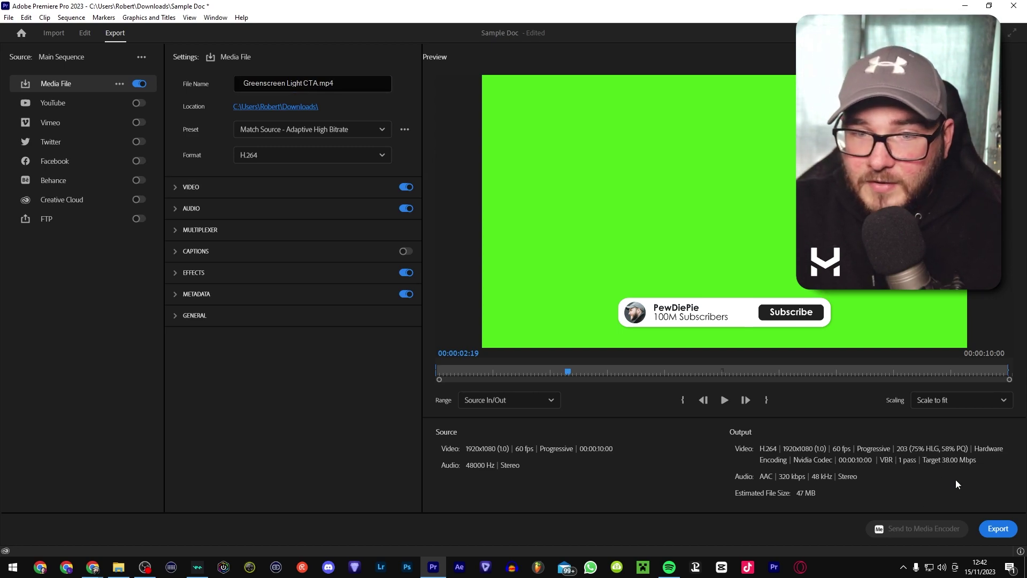
click(998, 529)
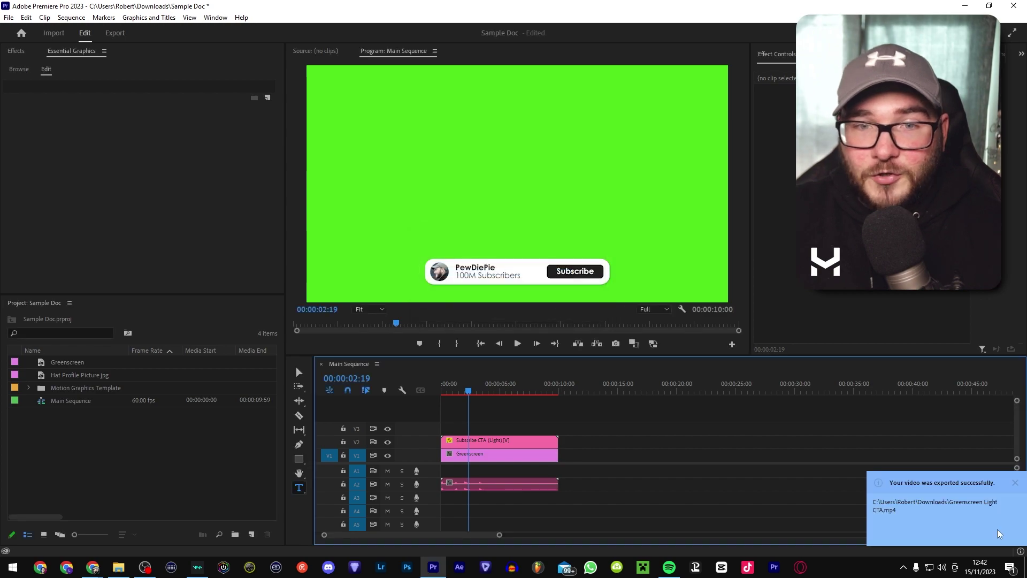
Delete the Greenscreen matte from V1 and open the Export page for Main Sequence.mp4
click(509, 441)
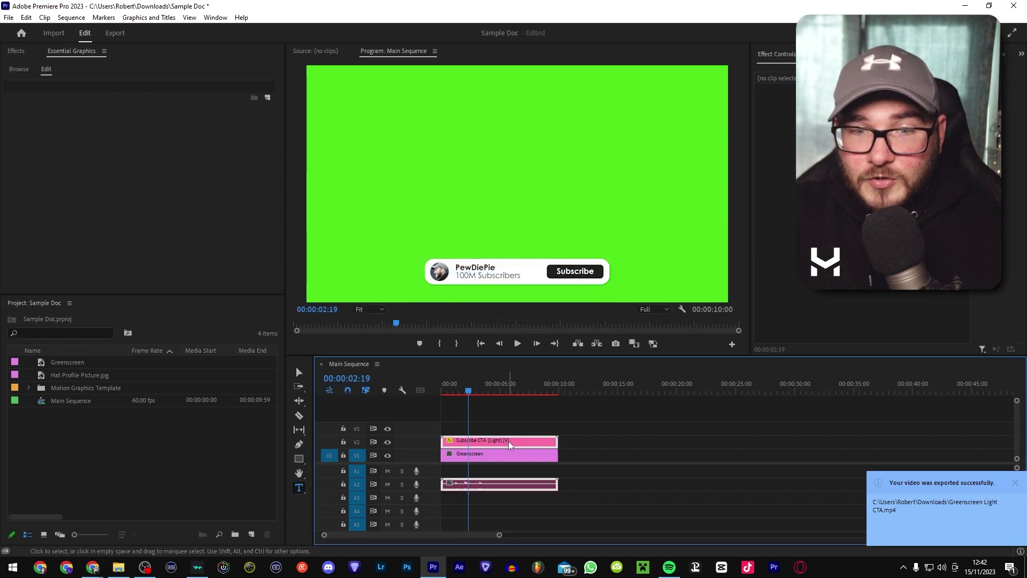
click(550, 426)
click(479, 386)
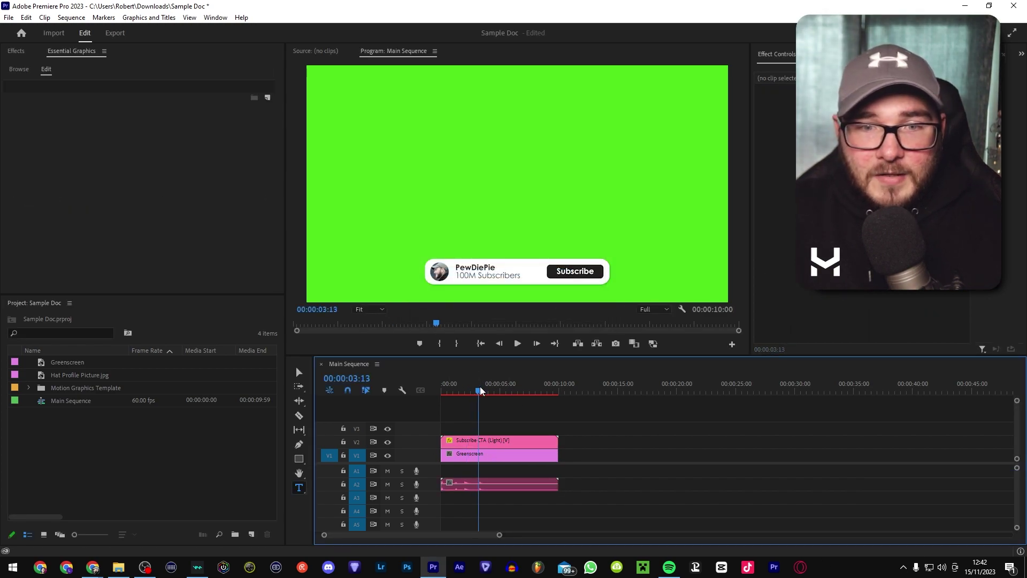
click(502, 455)
key(Delete)
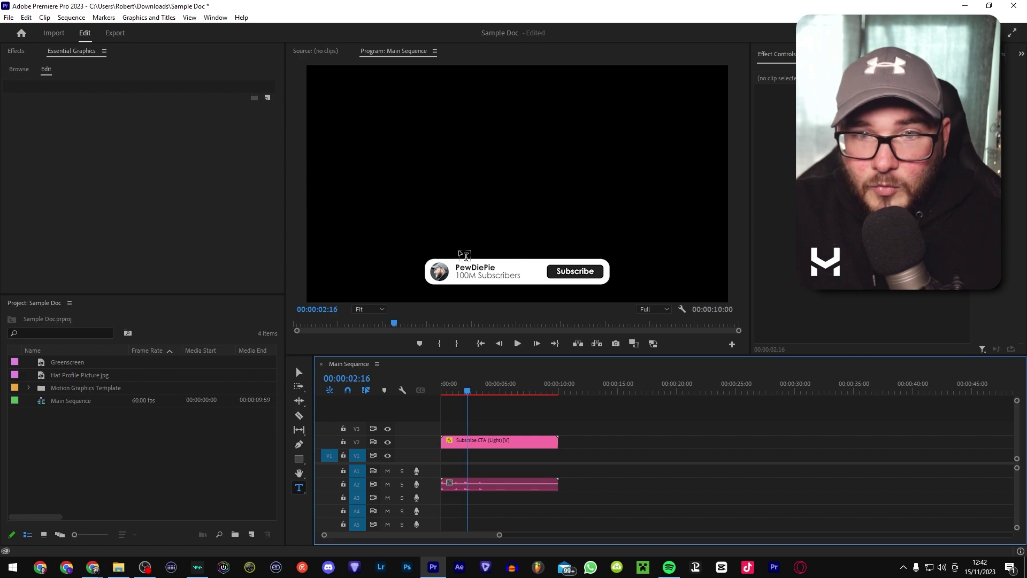
key(ctrl+m)
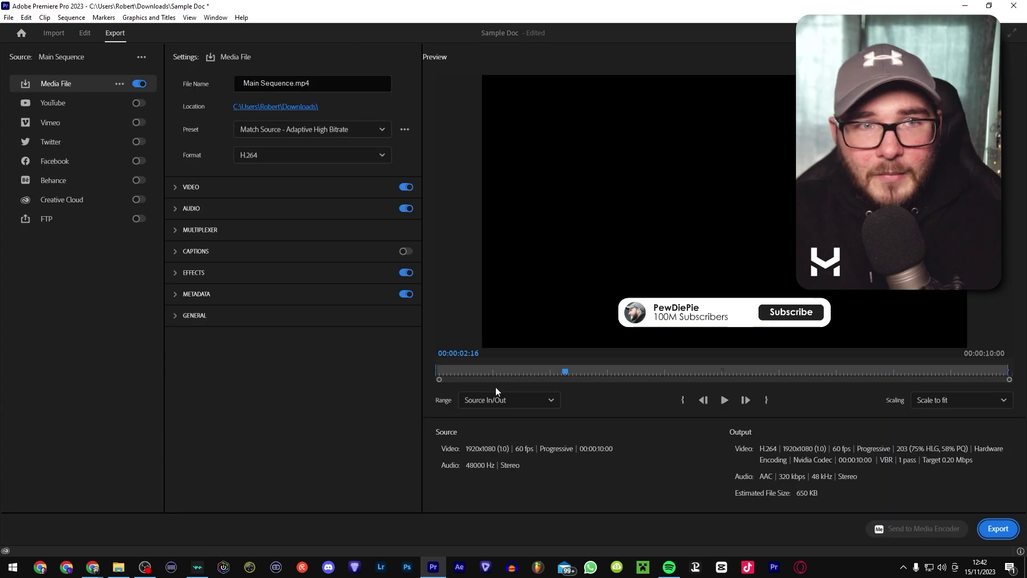
Apply the Transparent Video export preset, keeping QuickTime as the format
click(383, 131)
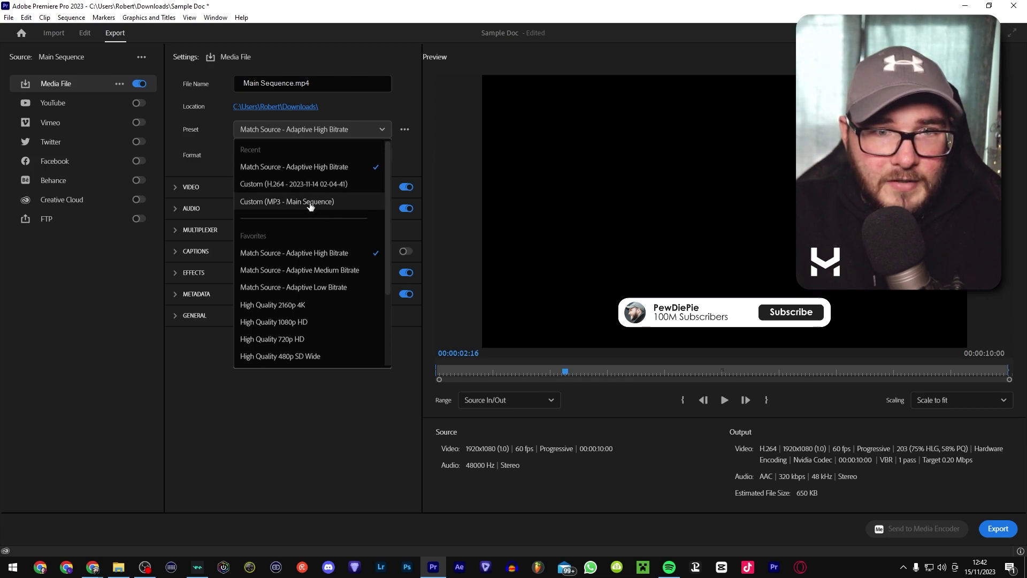
scroll(303, 219, down, 3)
click(271, 298)
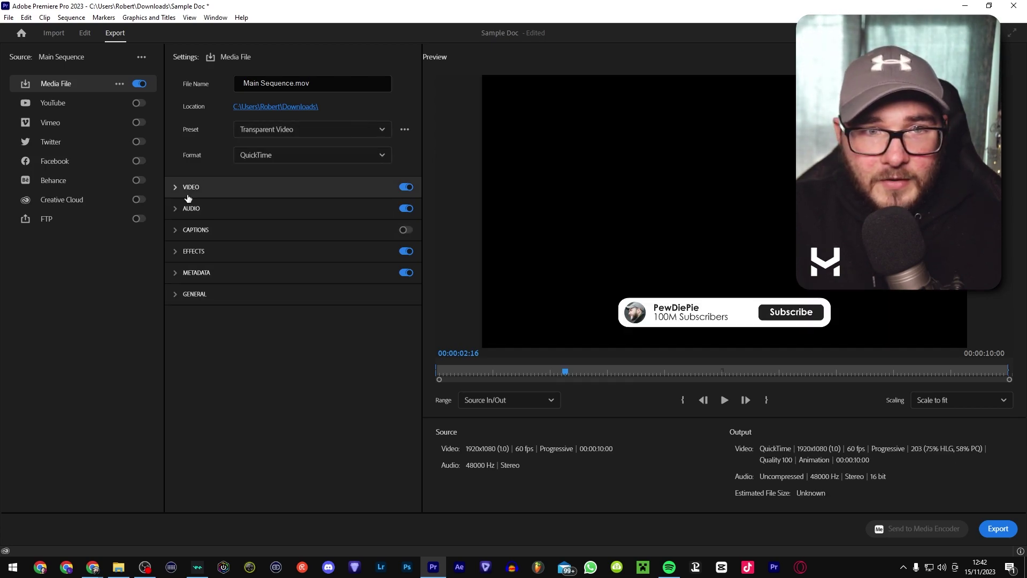
click(272, 157)
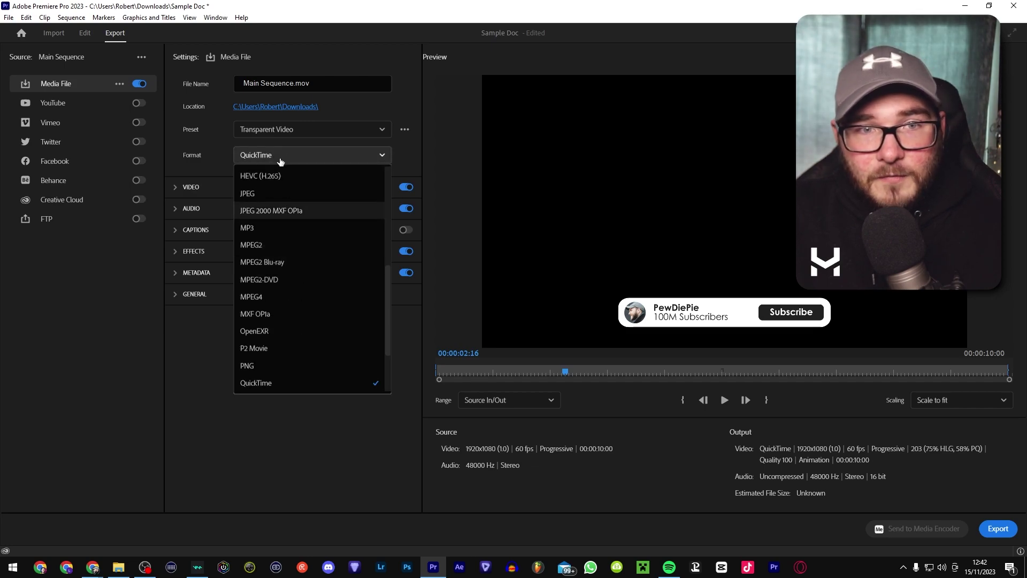
click(206, 150)
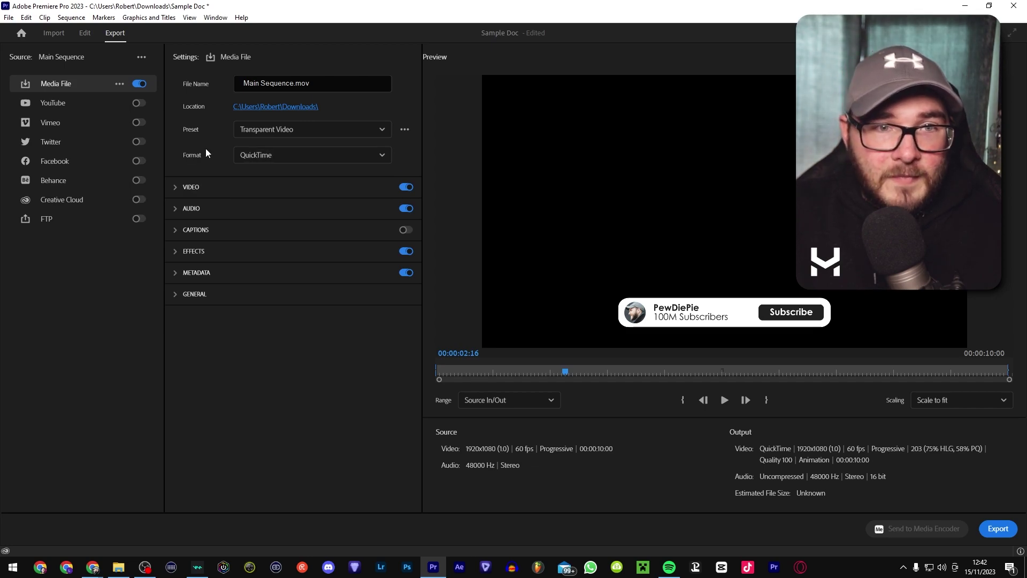
Verify the video settings use the Animation codec and 8-bpc + alpha depth
click(182, 187)
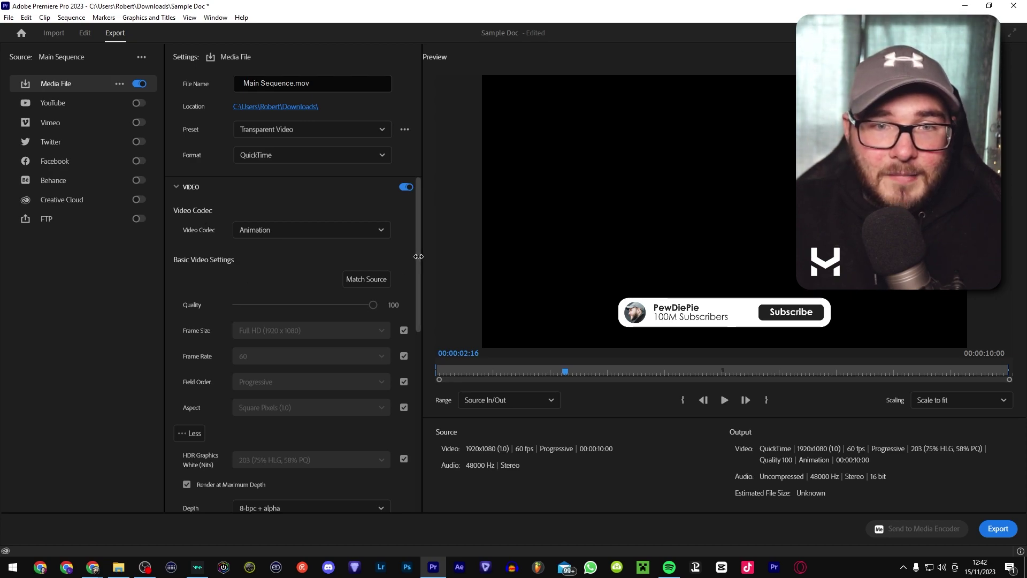
scroll(419, 261, down, 2)
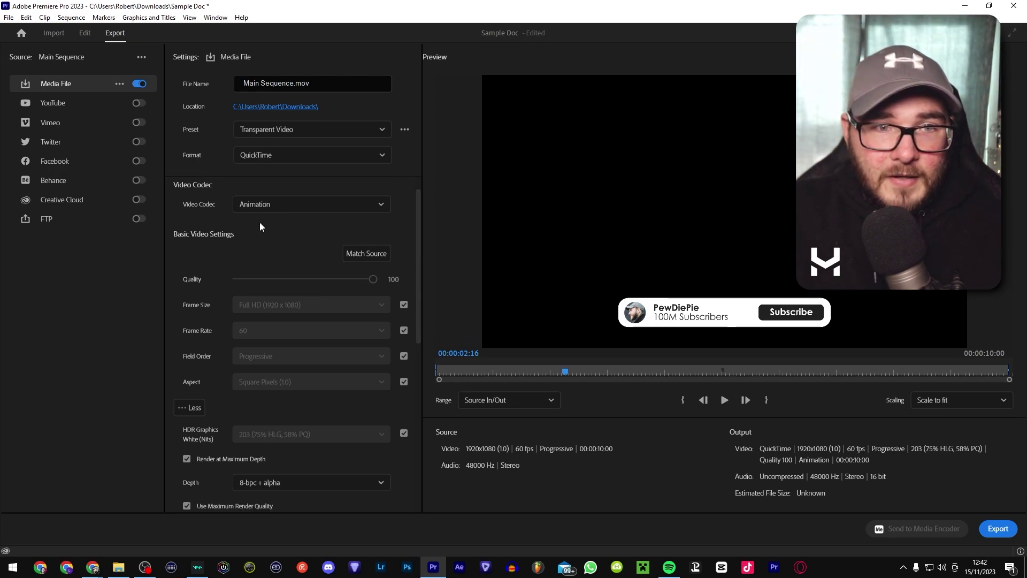
click(247, 204)
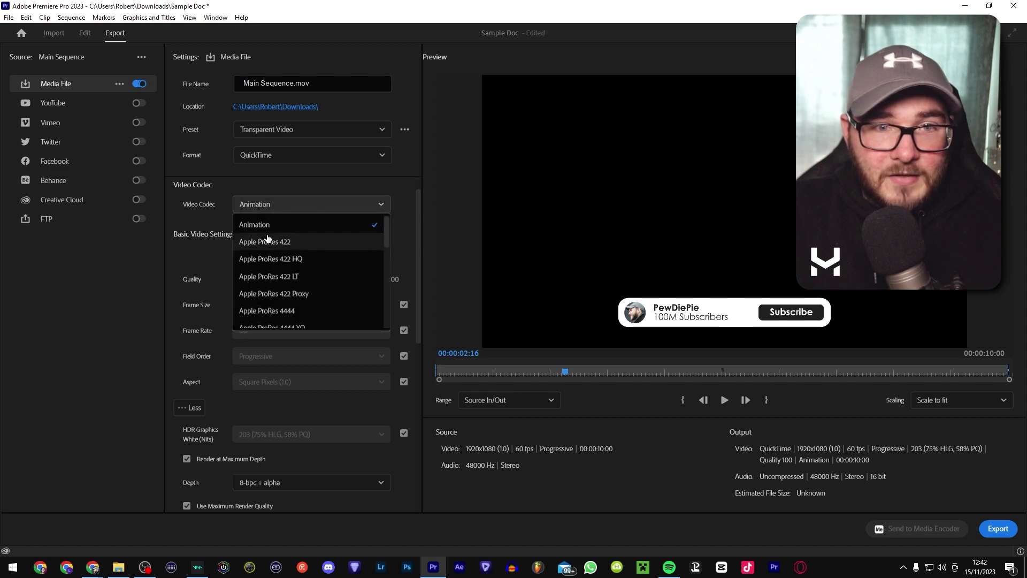
click(215, 210)
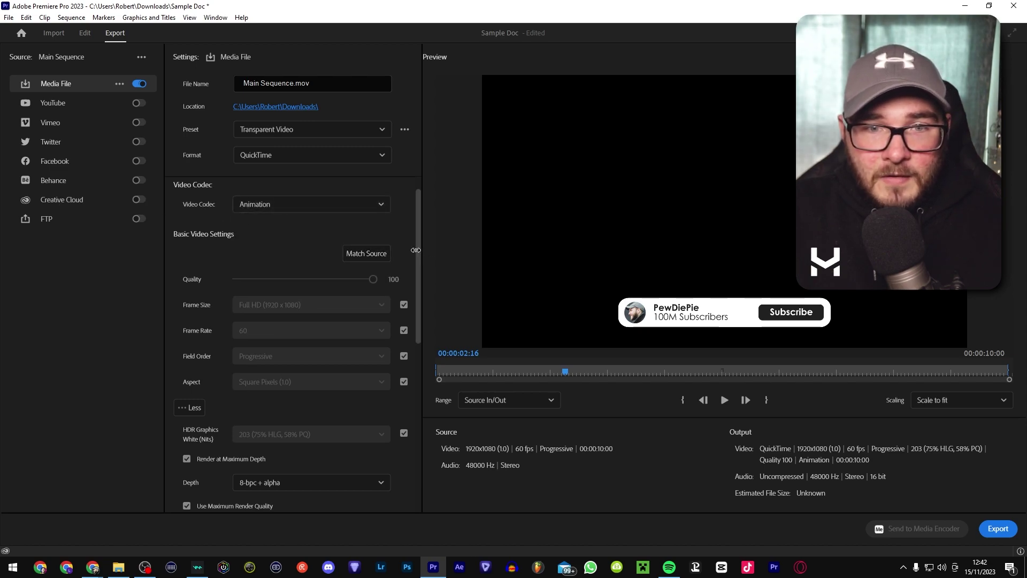
drag(415, 249, 421, 360)
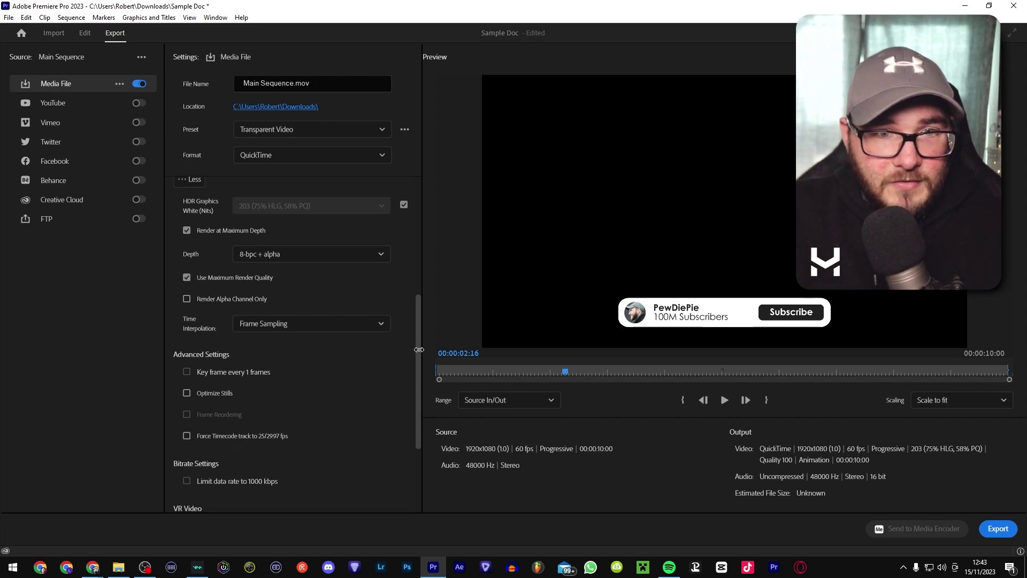
click(247, 259)
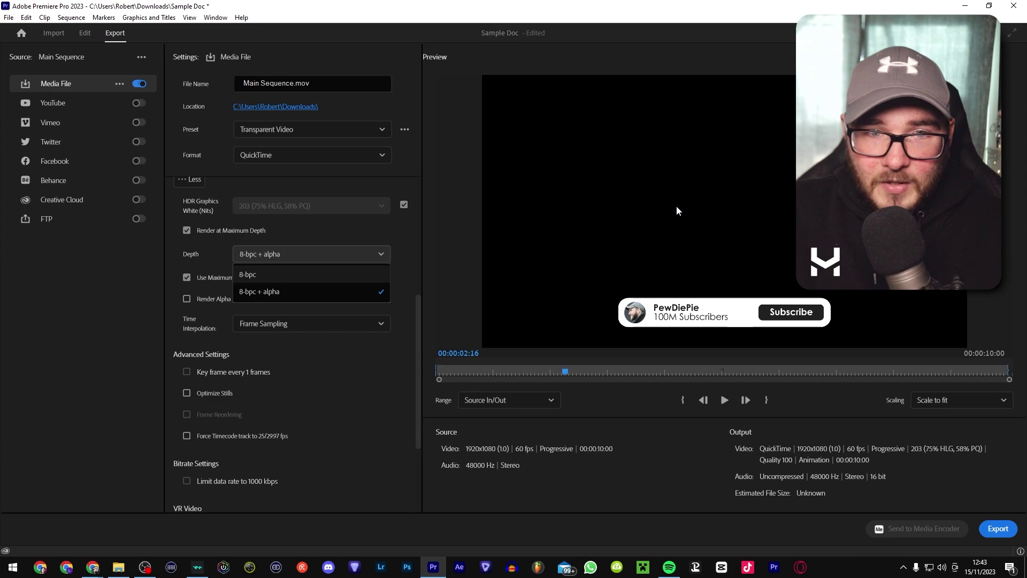
click(387, 349)
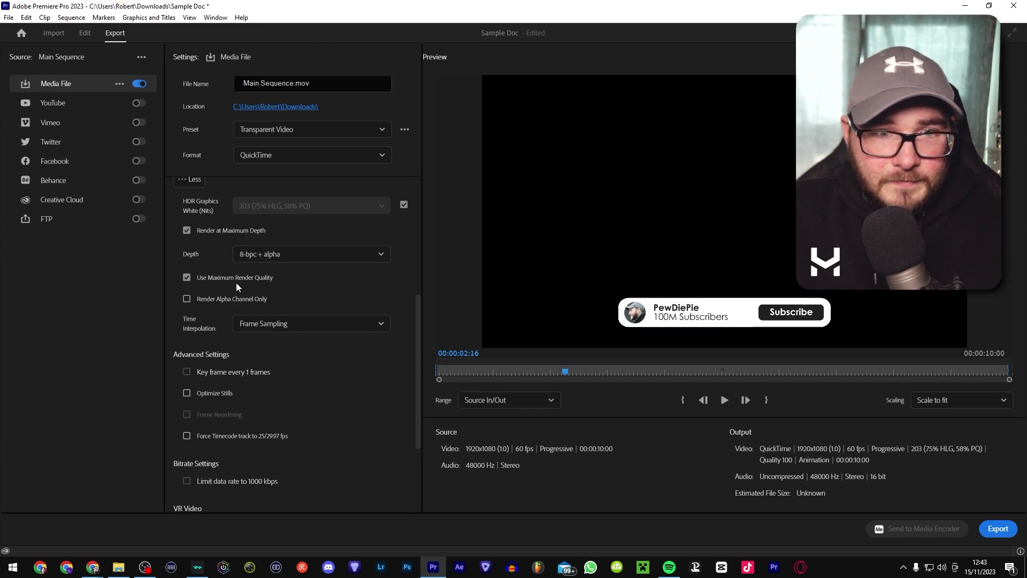
scroll(404, 323, down, 1)
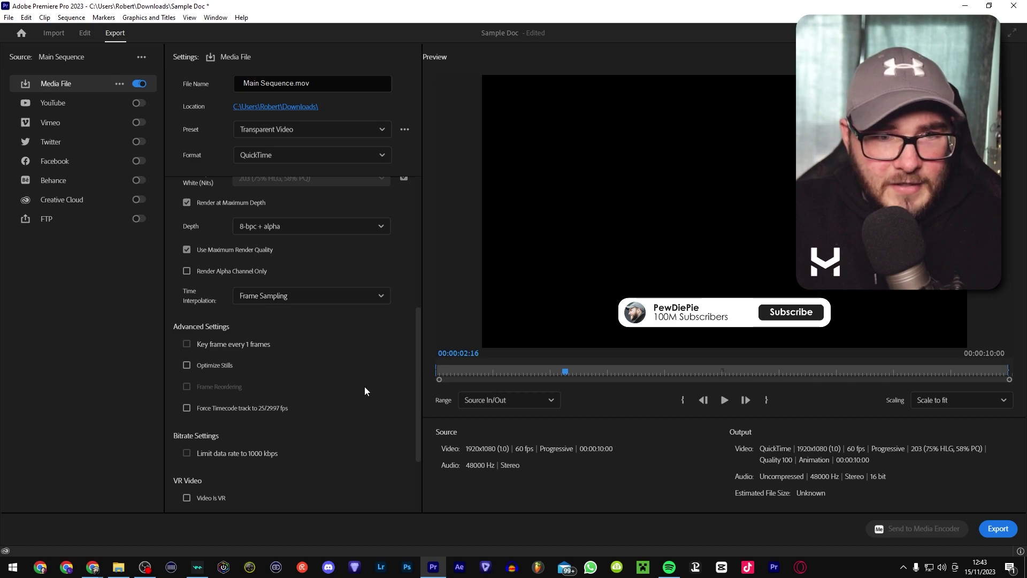
scroll(374, 396, down, 2)
scroll(407, 471, up, 12)
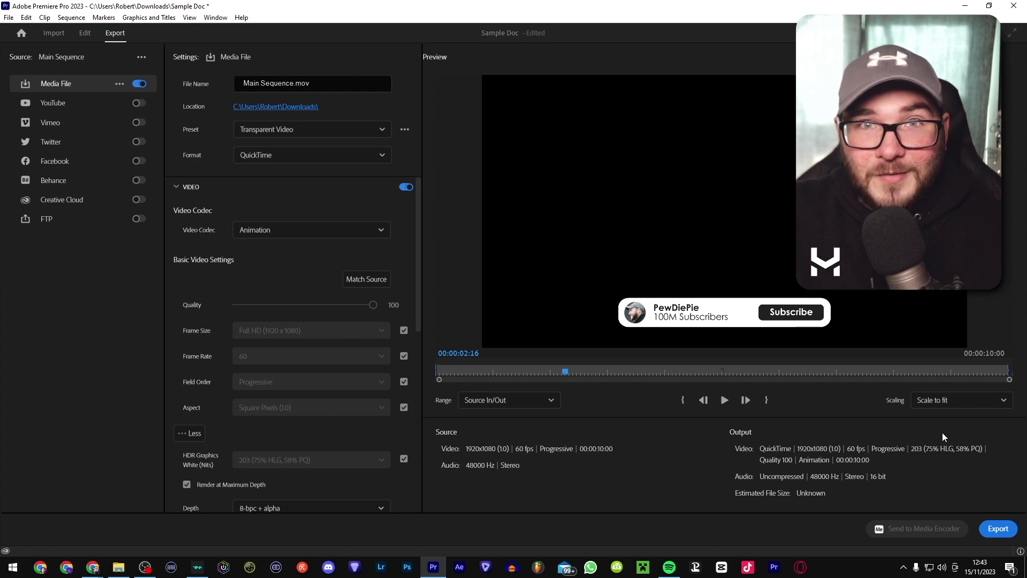
Rename the output file to Transparent CTA and export the .mov
click(299, 82)
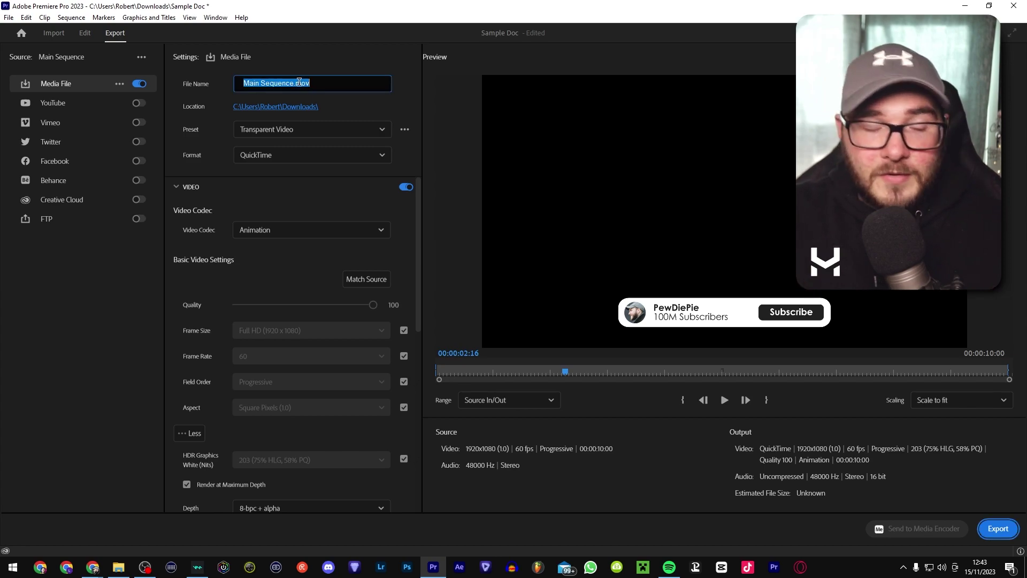
text(T)
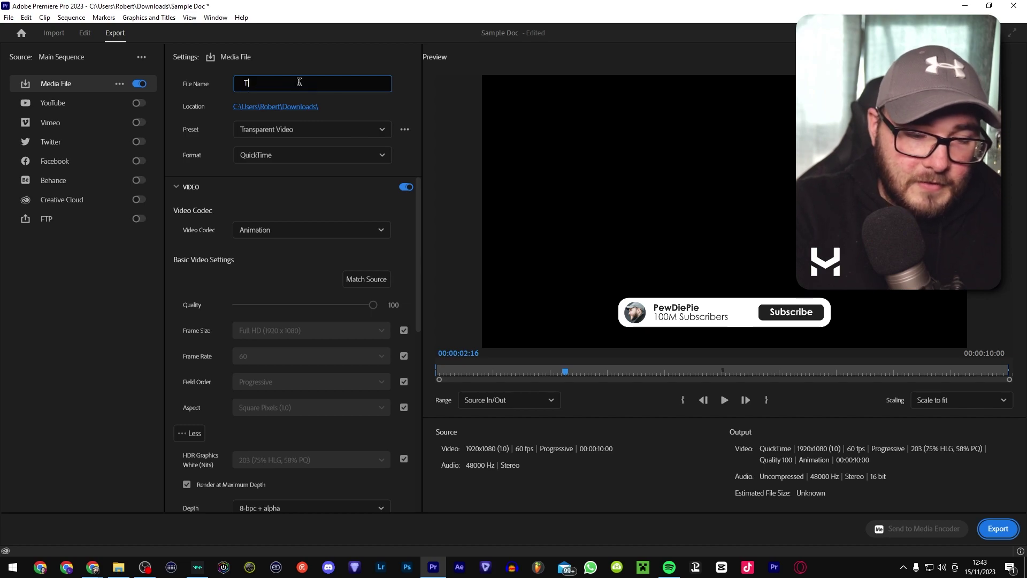
text(ransparent CTA)
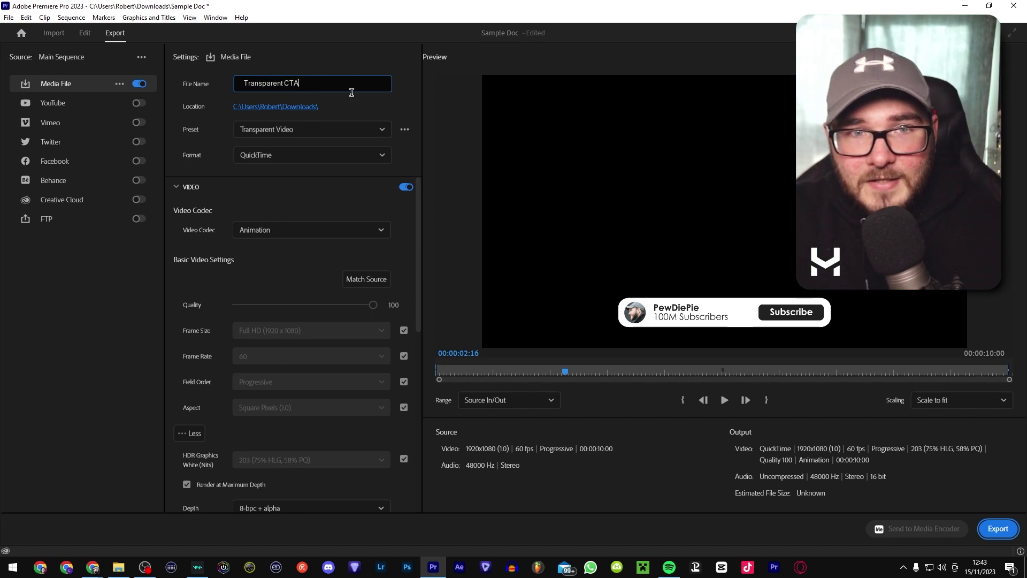
click(998, 528)
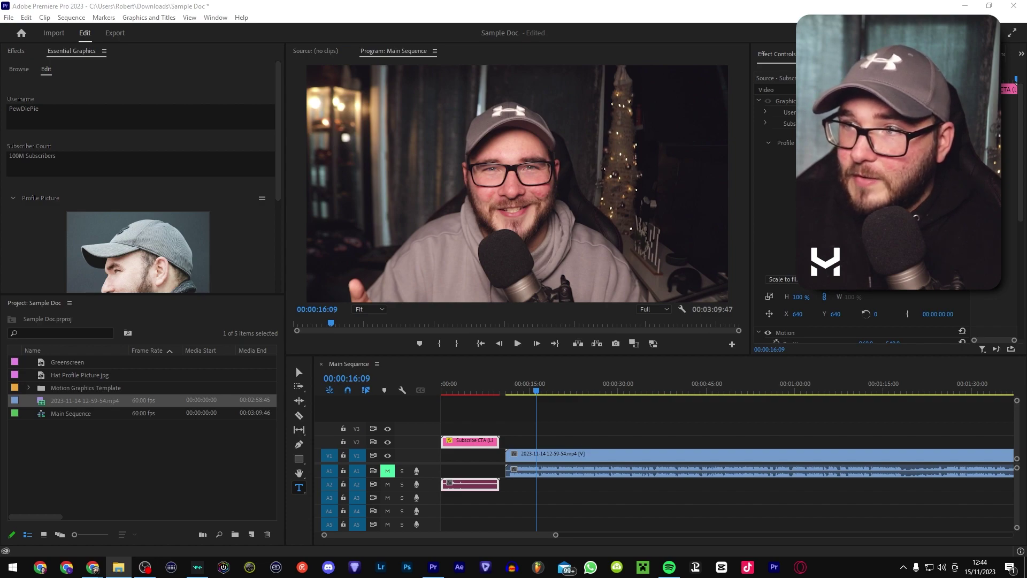
Place Greenscreen Light CTA.mp4 on V2 above the webcam footage and scrub to the card
drag(470, 439, 512, 437)
click(512, 392)
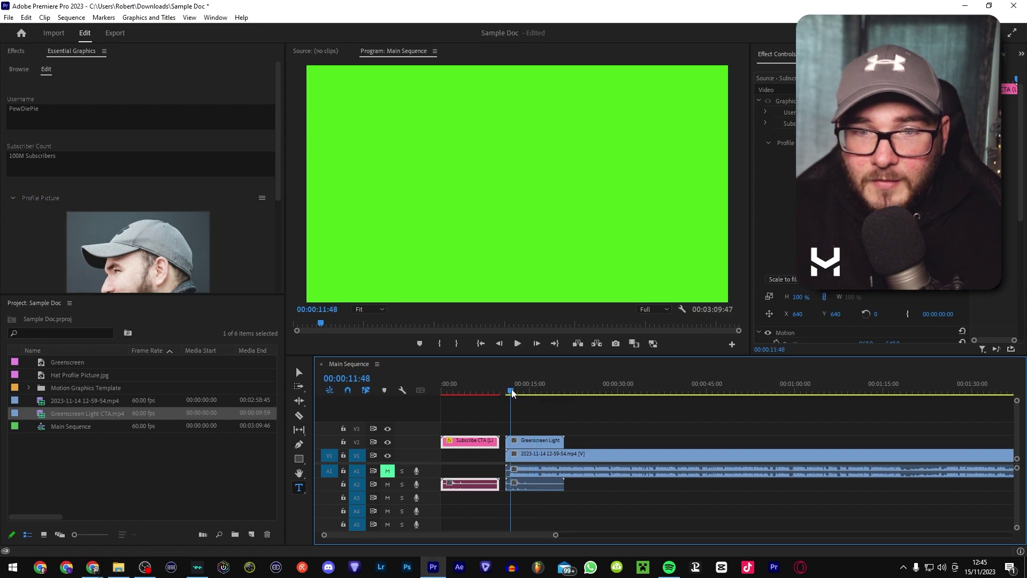
drag(512, 393, 518, 393)
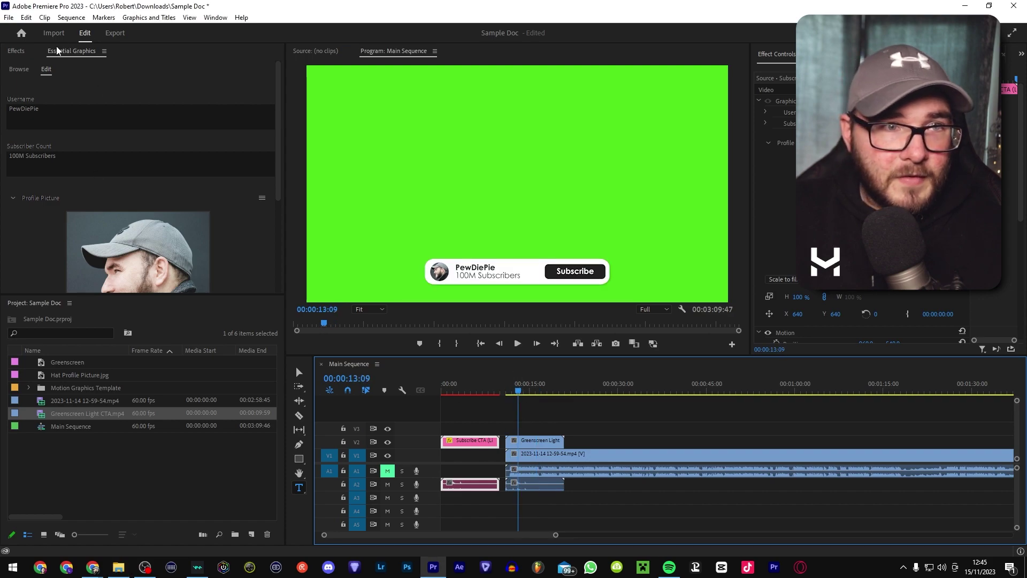
Apply Ultra Key to the clip, sample the green background, and play back the keyed overlay
click(26, 46)
click(32, 65)
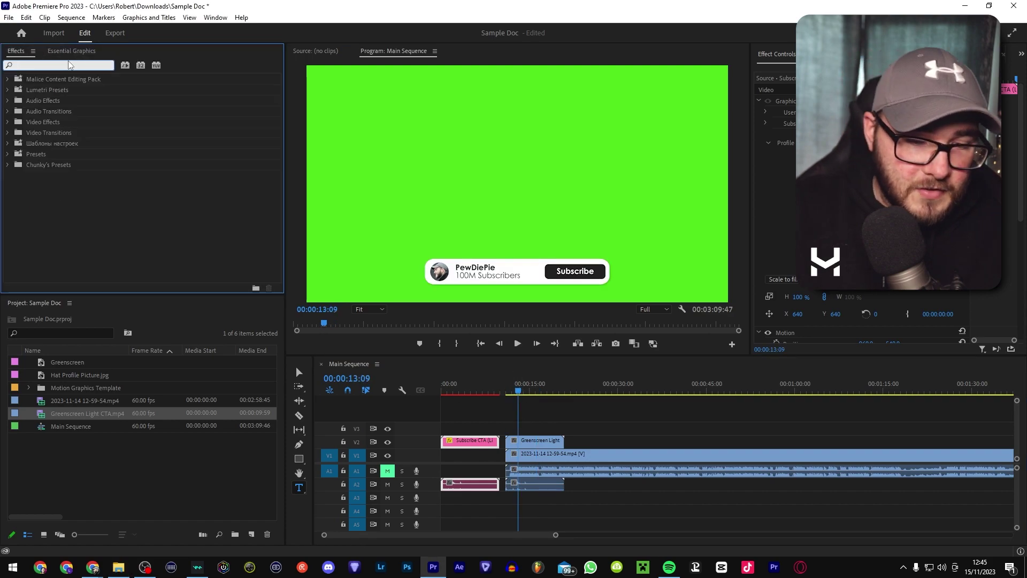
text(ultra)
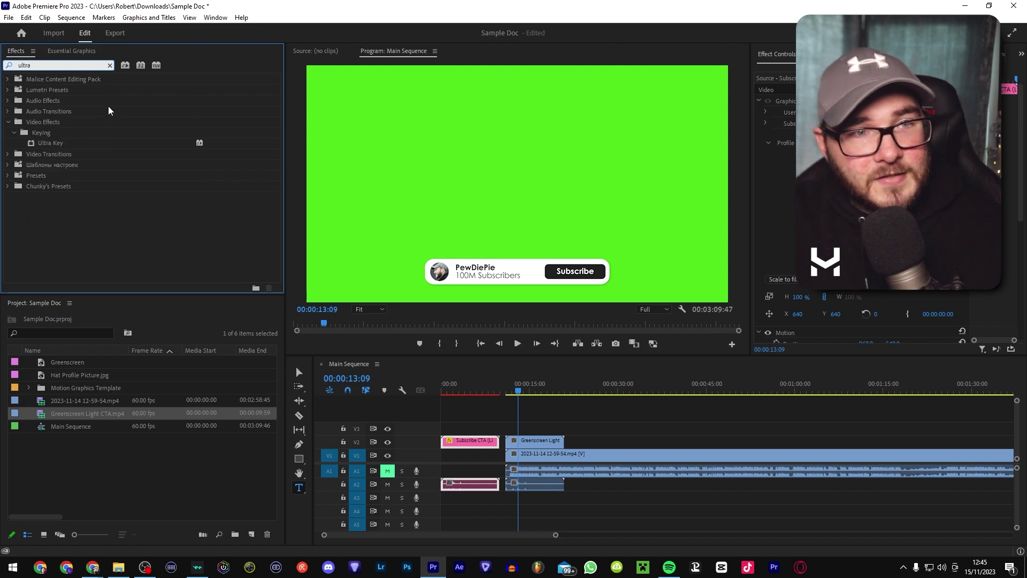
drag(47, 143, 533, 444)
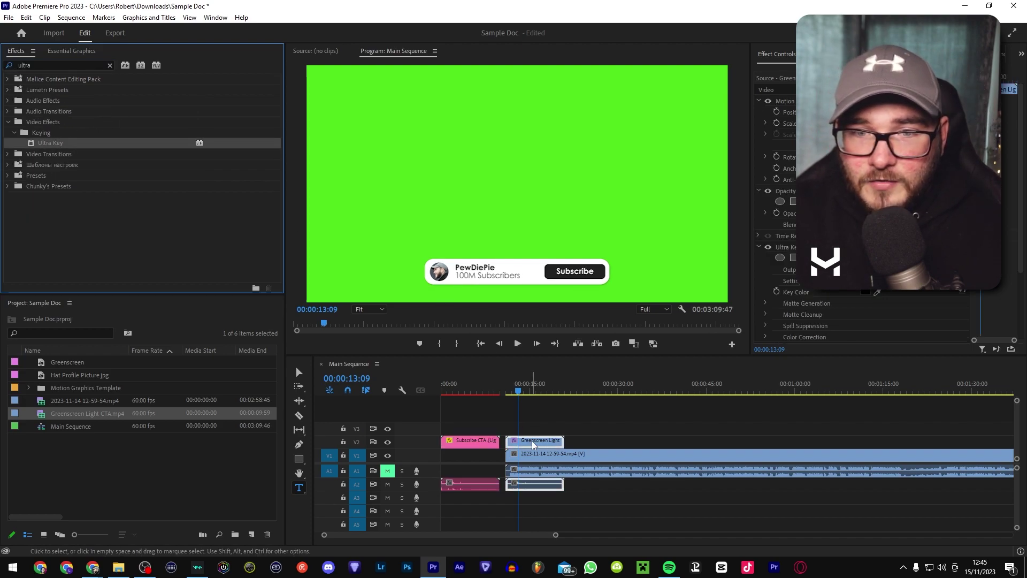
click(878, 293)
click(586, 189)
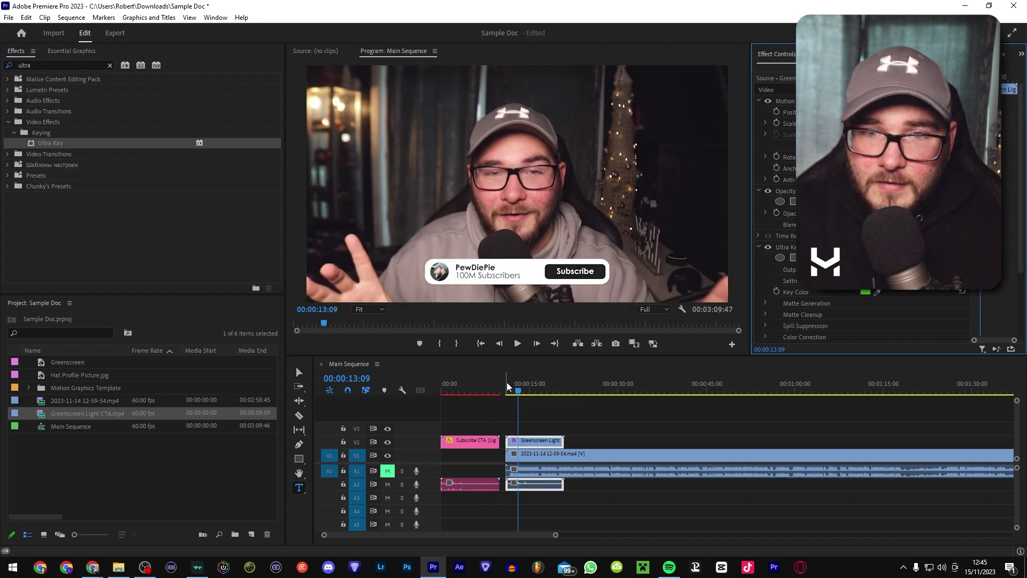
click(506, 384)
key(space)
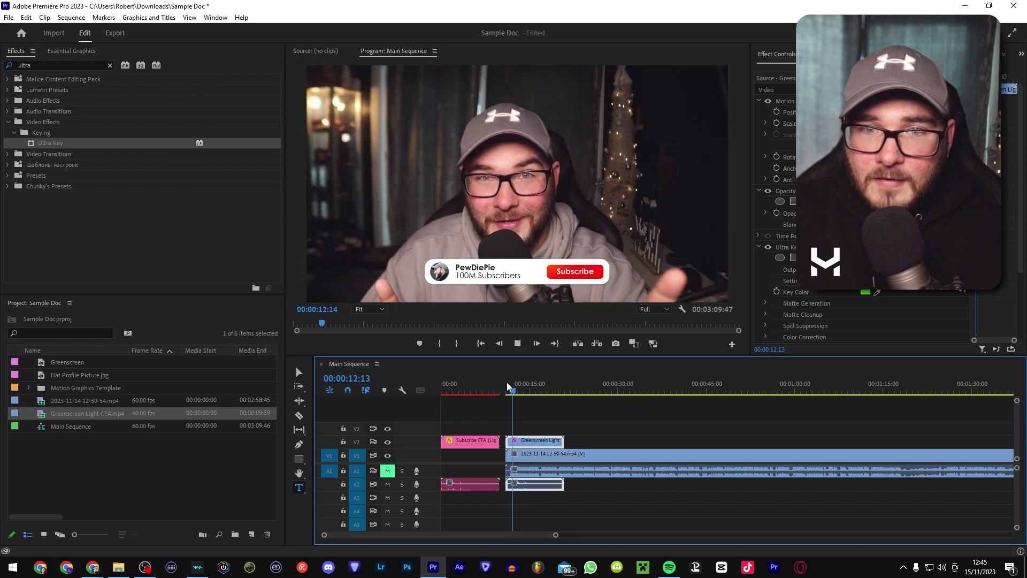
key(space)
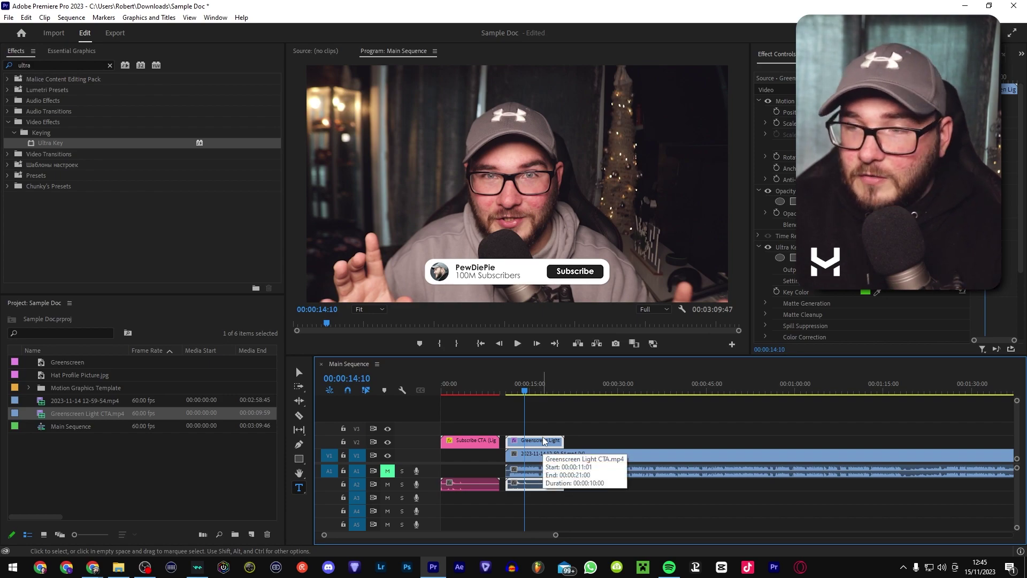
Replace the green-screen clip on V2 with Transparent CTA.mov imported from Explorer, then scrub to preview
key(Delete)
key(alt+Tab)
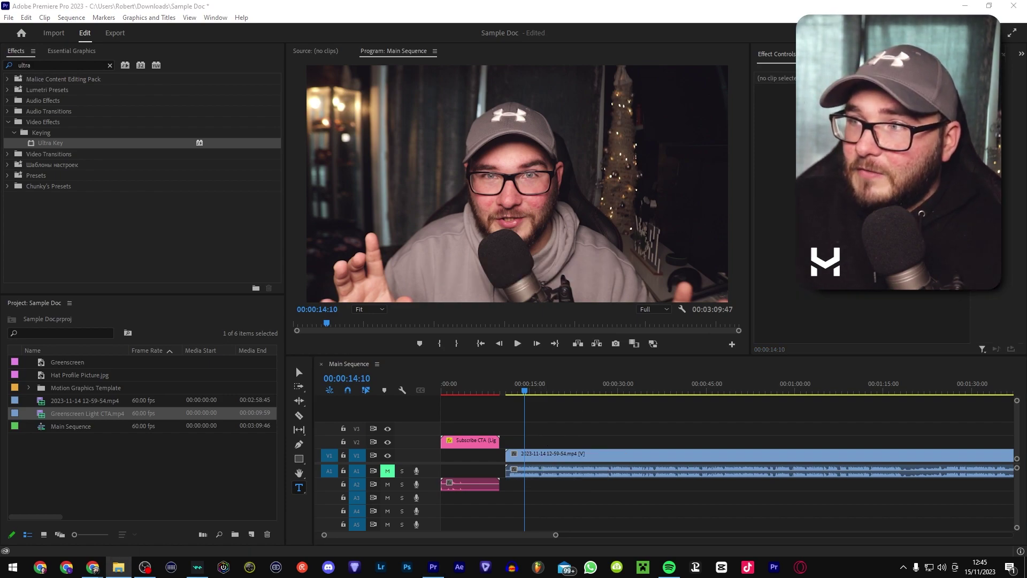
drag(688, 284, 174, 465)
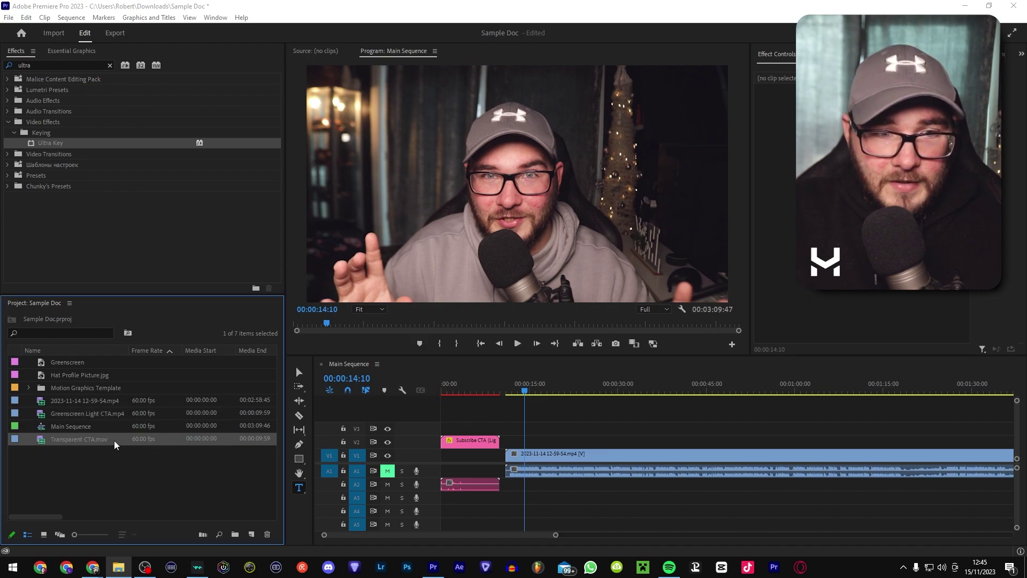
drag(114, 441, 511, 441)
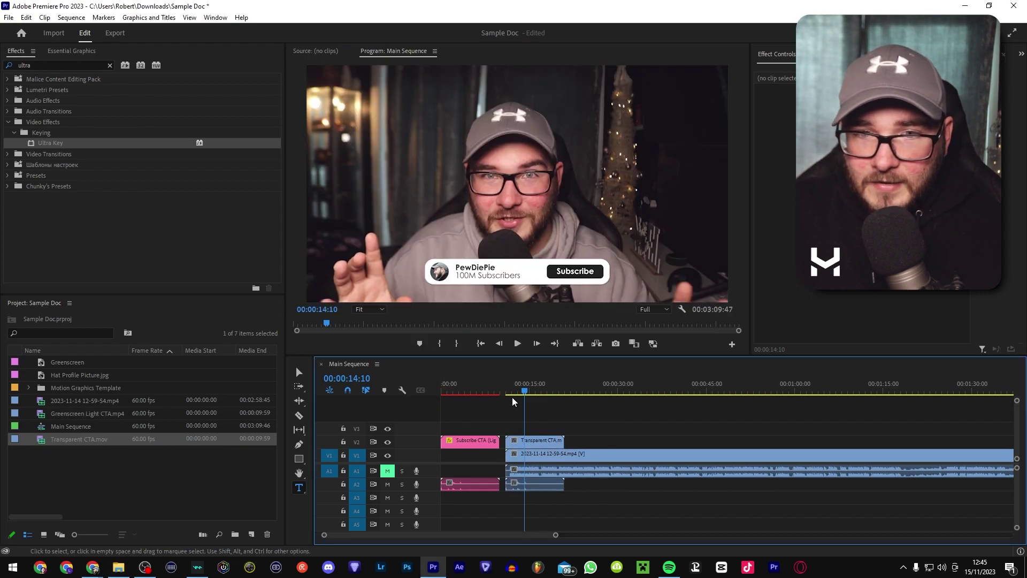
mouse_move(508, 393)
mouse_down()
mouse_move(535, 396)
mouse_move(520, 395)
mouse_up()
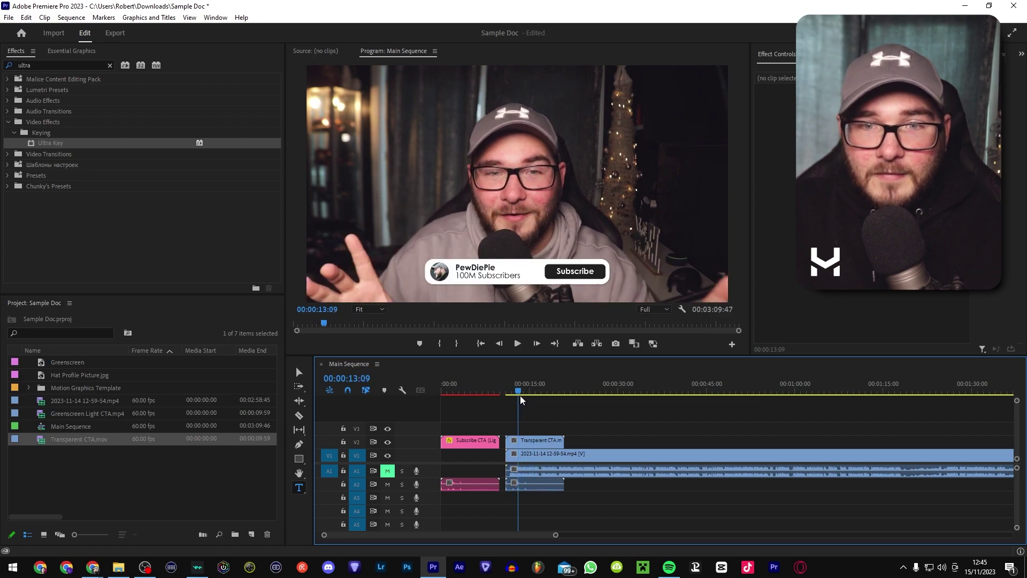
key(alt+Tab)
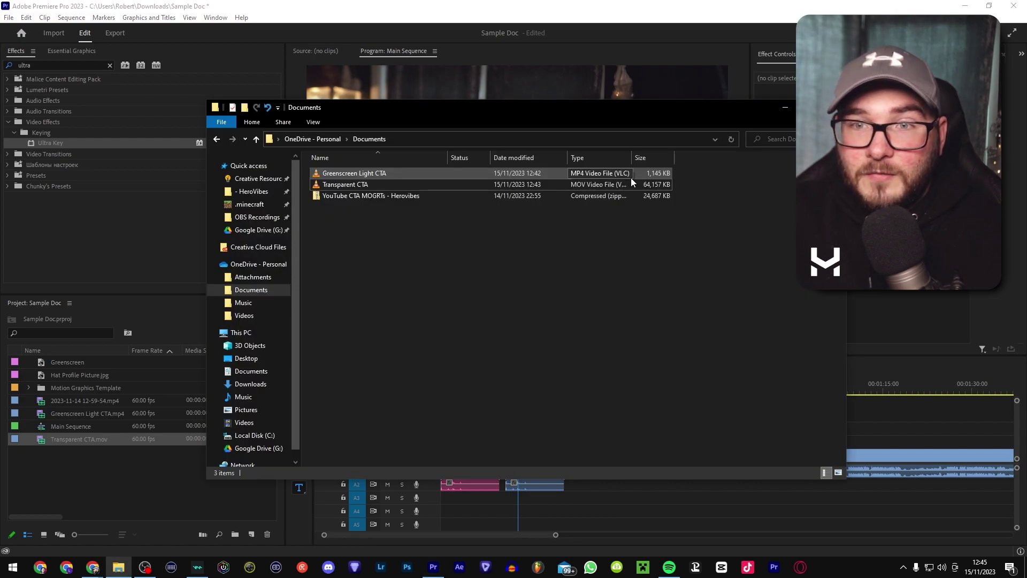
click(665, 174)
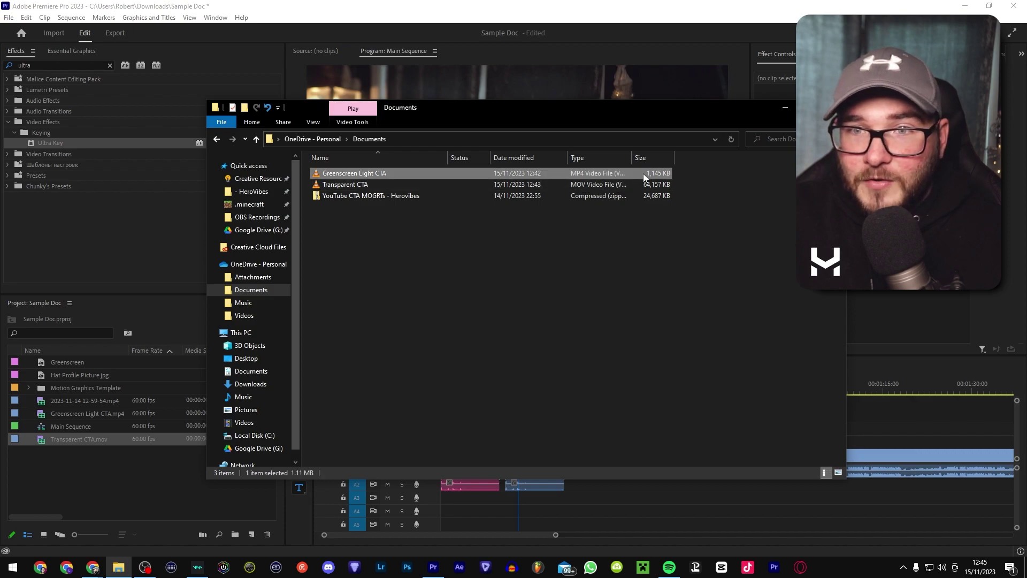
click(645, 189)
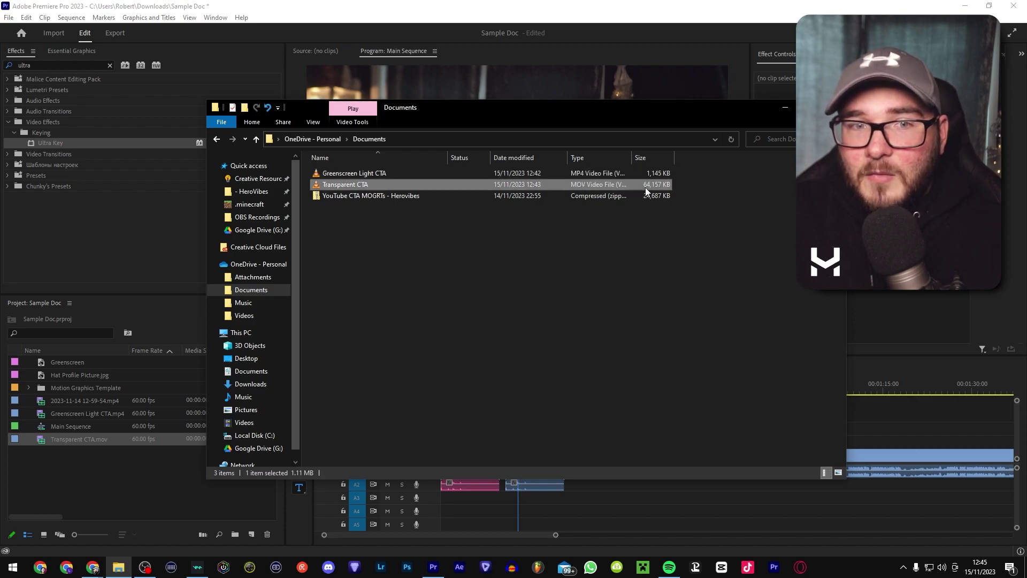